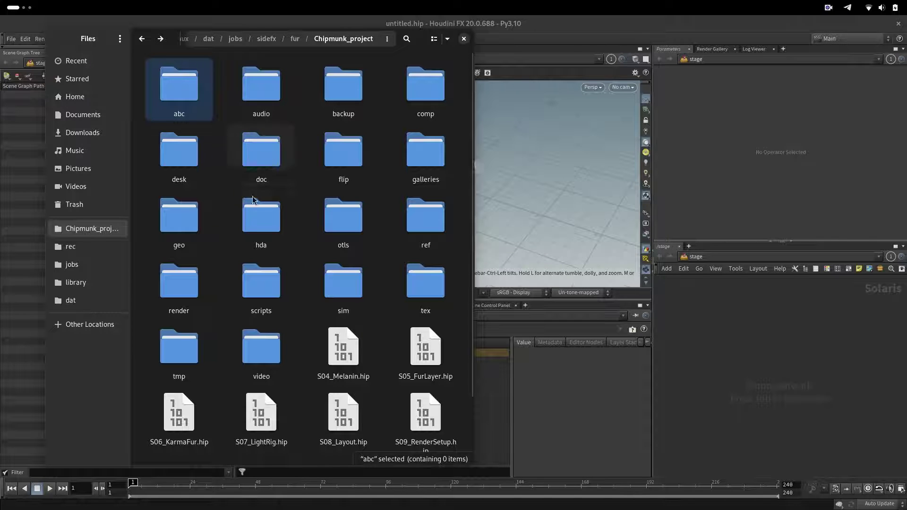
Open the tex/fur/v003 texture folder inside the Chipmunk_project folder
{"action": "scroll", "coordinate": [473, 224], "scroll_direction": "down", "scroll_amount": 1}
{"action": "scroll", "coordinate": [473, 223], "scroll_direction": "down", "scroll_amount": 3}
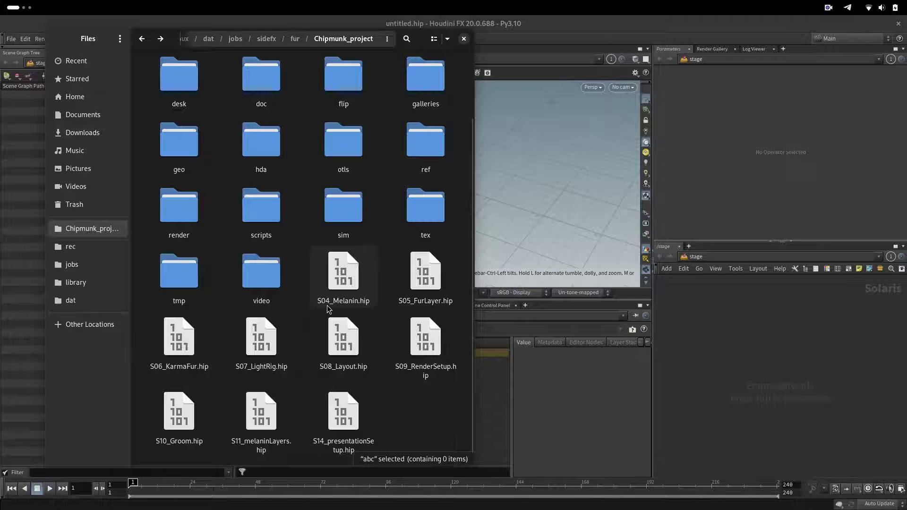
{"action": "double_click", "coordinate": [432, 213]}
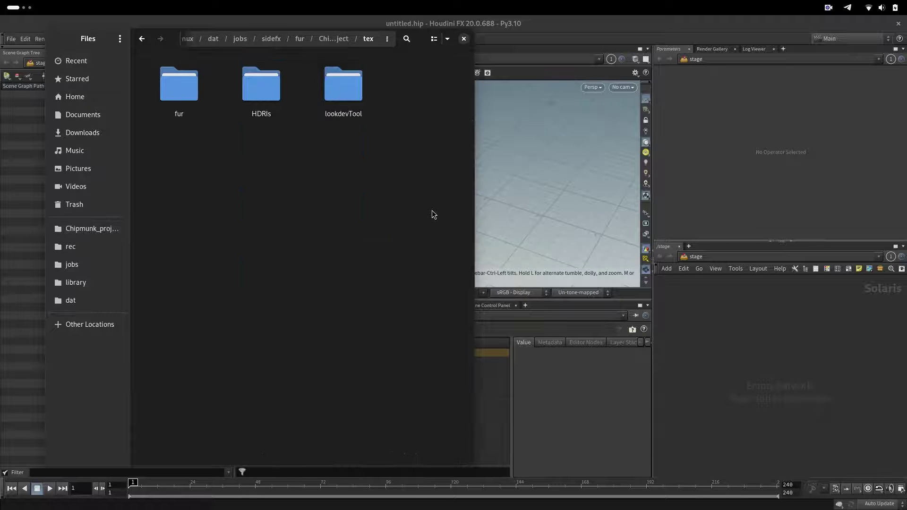
{"action": "double_click", "coordinate": [180, 86]}
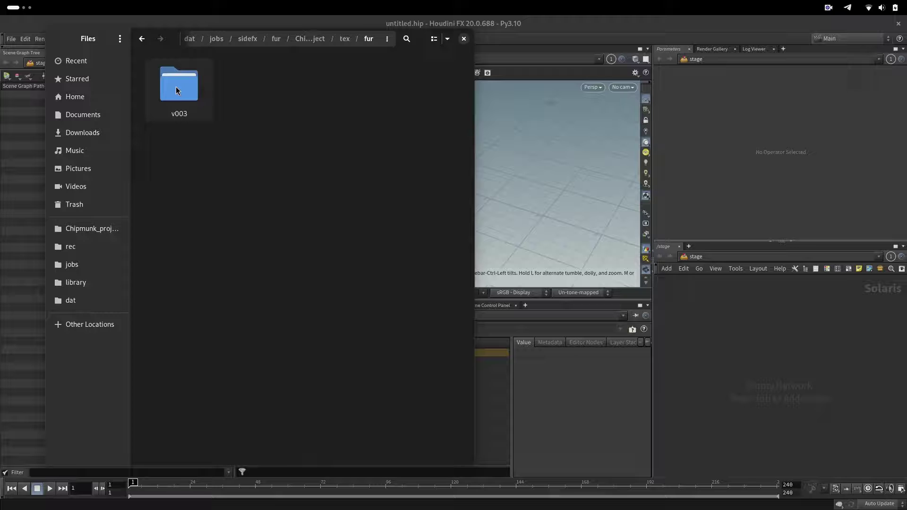
{"action": "double_click", "coordinate": [181, 88]}
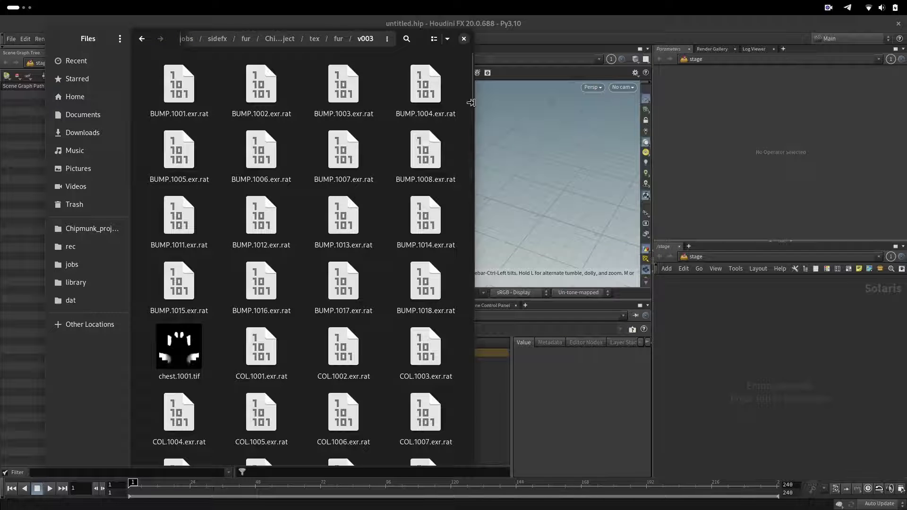
Examine the fur texture maps in the v003 folder, including chest.1001.tif, direction.1001.tif and the MASK_fur_brown tiles
{"action": "left_click_drag", "start_coordinate": [469, 96], "coordinate": [471, 120]}
{"action": "left_click", "coordinate": [177, 139]}
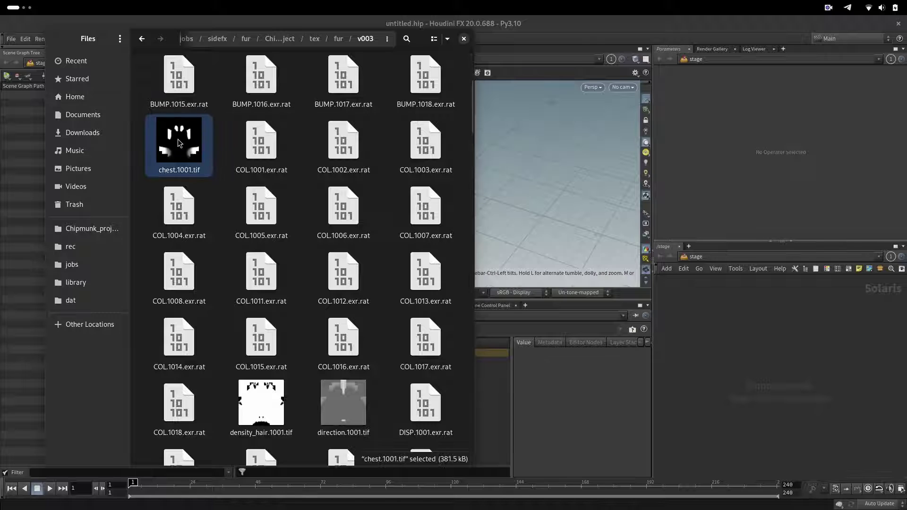
{"action": "left_click", "coordinate": [340, 405]}
{"action": "left_click_drag", "start_coordinate": [470, 120], "coordinate": [439, 274]}
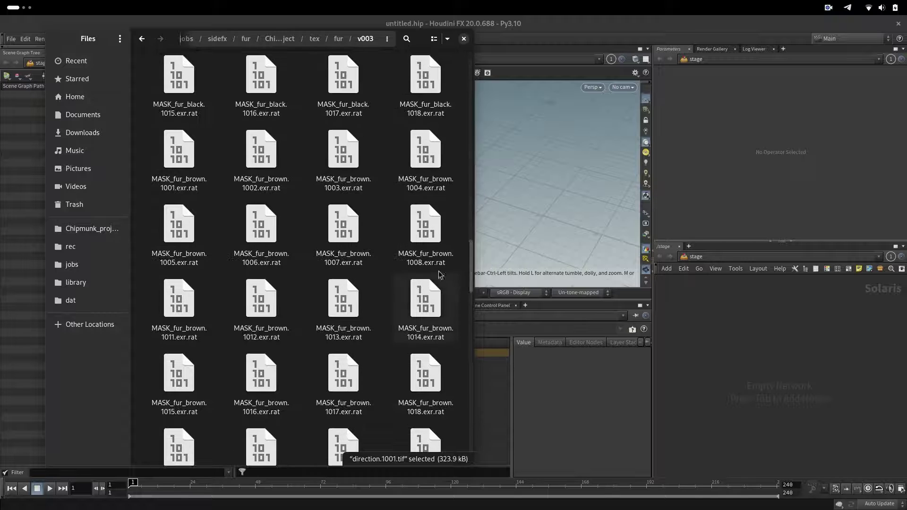
{"action": "left_click", "coordinate": [342, 302]}
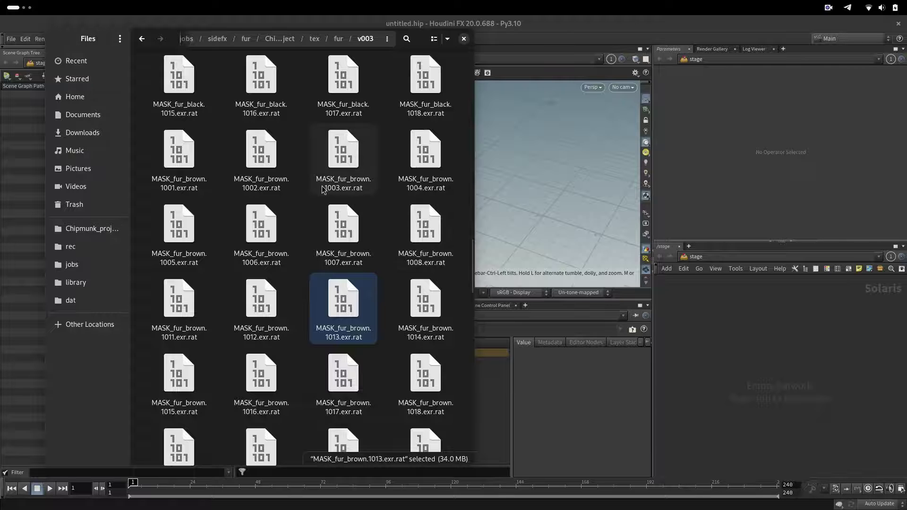
{"action": "scroll", "coordinate": [350, 187], "scroll_direction": "up", "scroll_amount": 10}
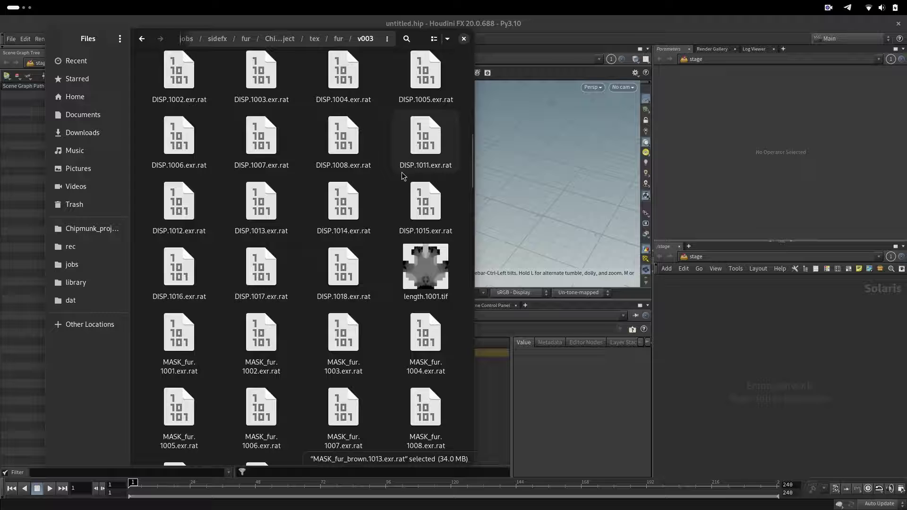
{"action": "scroll", "coordinate": [450, 175], "scroll_direction": "up", "scroll_amount": 10}
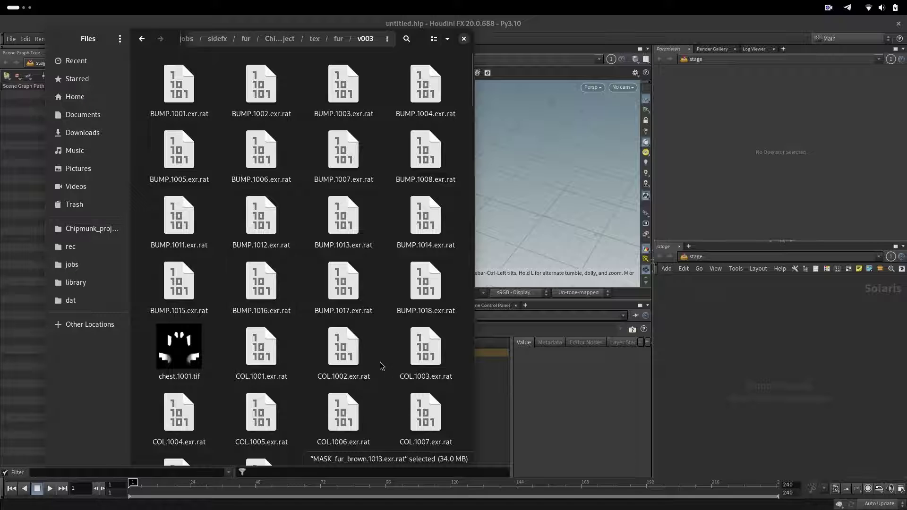
{"action": "left_click", "coordinate": [333, 358]}
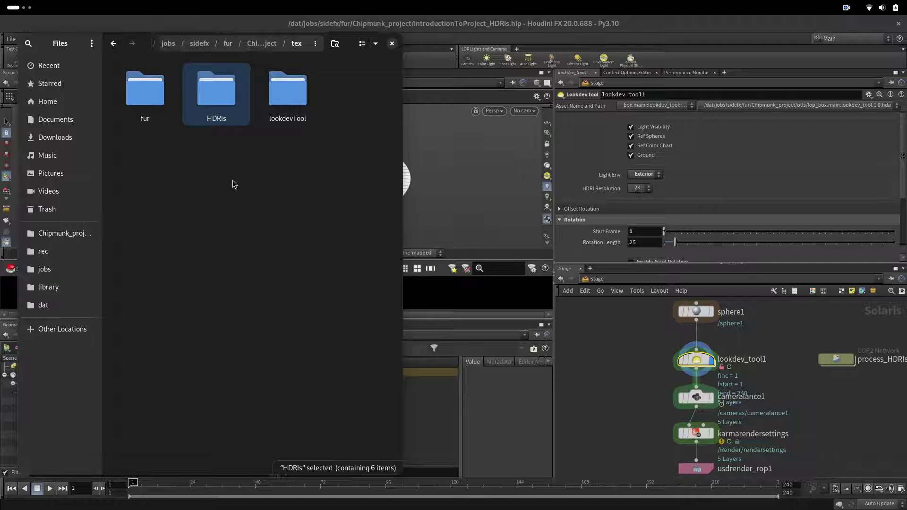
View the project's HDRIs folder, switch to Firefox and open the HDRi Haven site from the search results
{"action": "key", "text": "Return"}
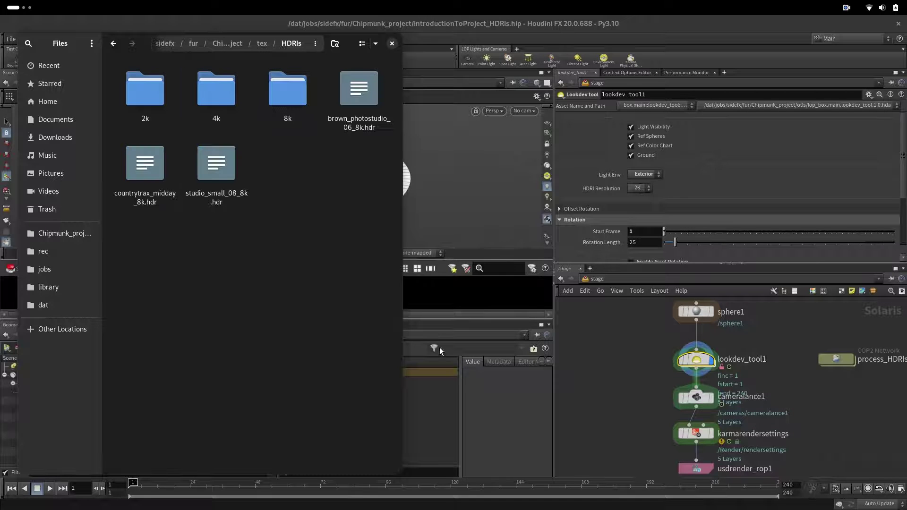
{"action": "key", "text": "super"}
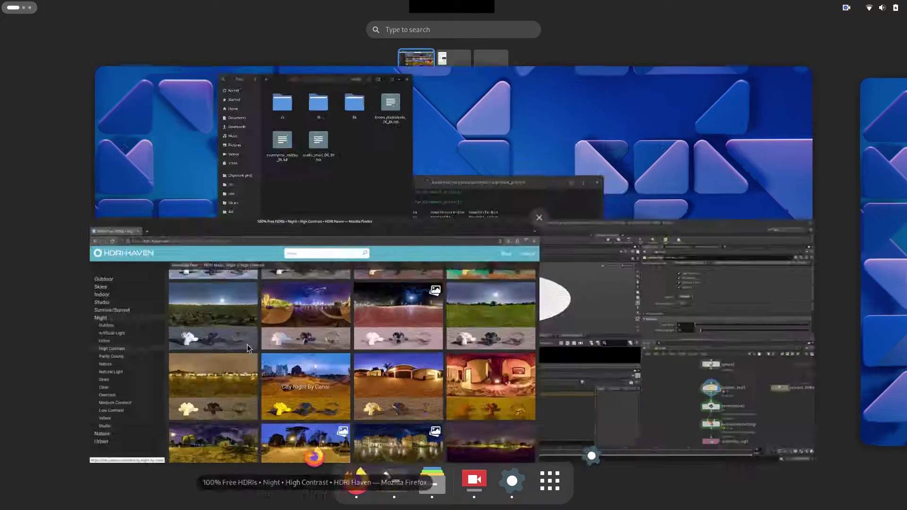
{"action": "left_click", "coordinate": [247, 344]}
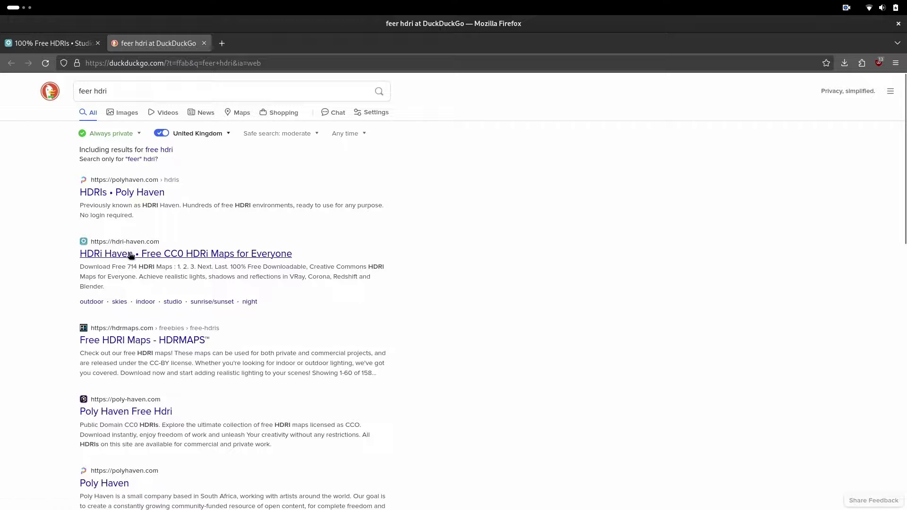
{"action": "left_click", "coordinate": [131, 255]}
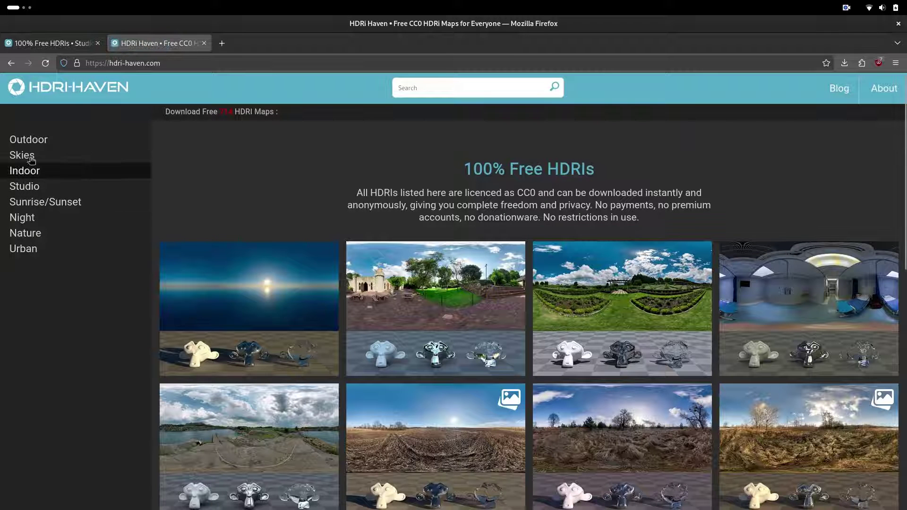
Find the Paul Lobe Haus HDRI in the Indoor subcategory of Outdoor and download its 8K map
{"action": "left_click", "coordinate": [29, 139]}
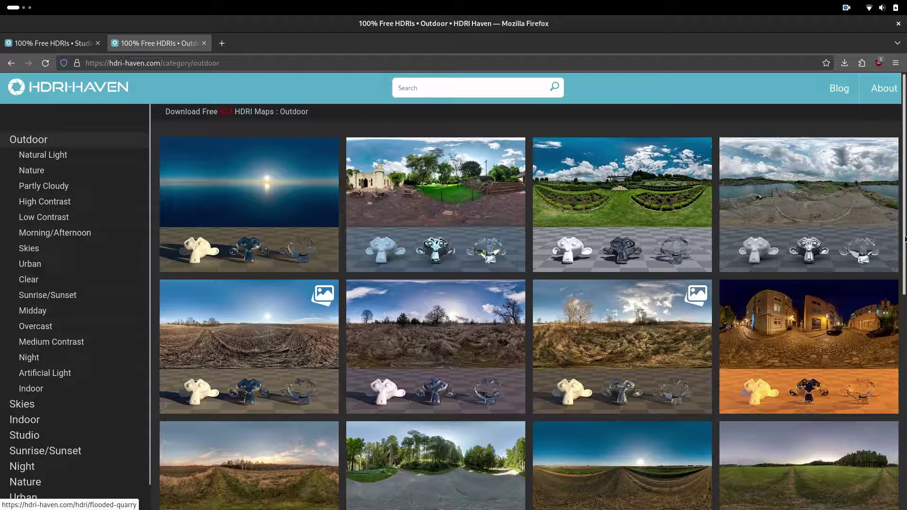
{"action": "scroll", "coordinate": [891, 456], "scroll_direction": "down", "scroll_amount": 5}
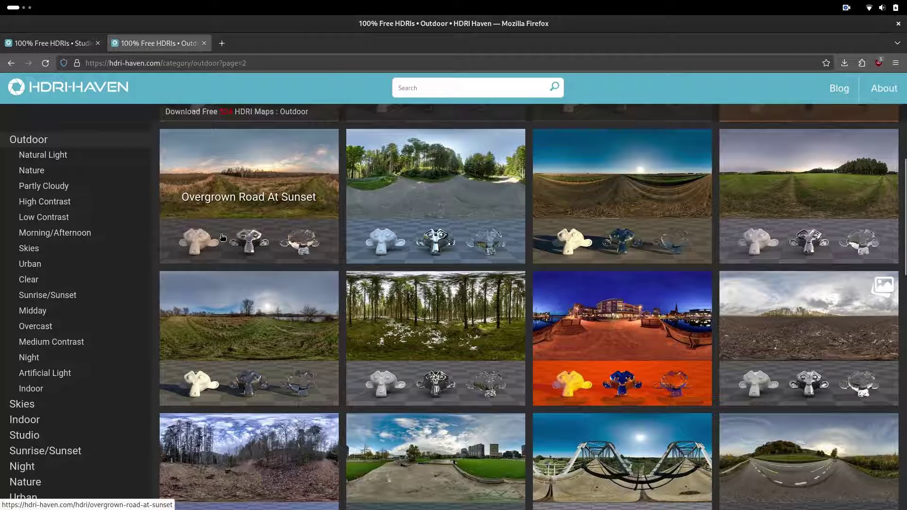
{"action": "left_click_drag", "start_coordinate": [904, 207], "coordinate": [904, 122]}
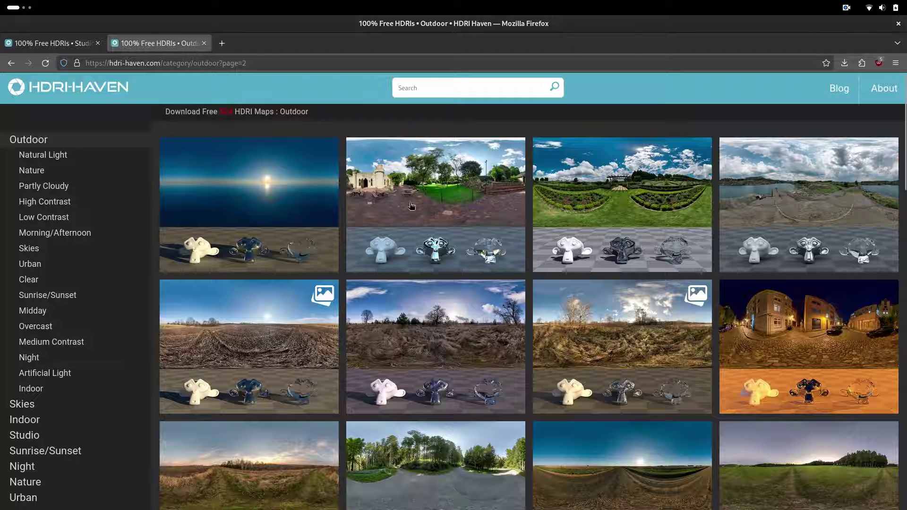
{"action": "left_click", "coordinate": [30, 388]}
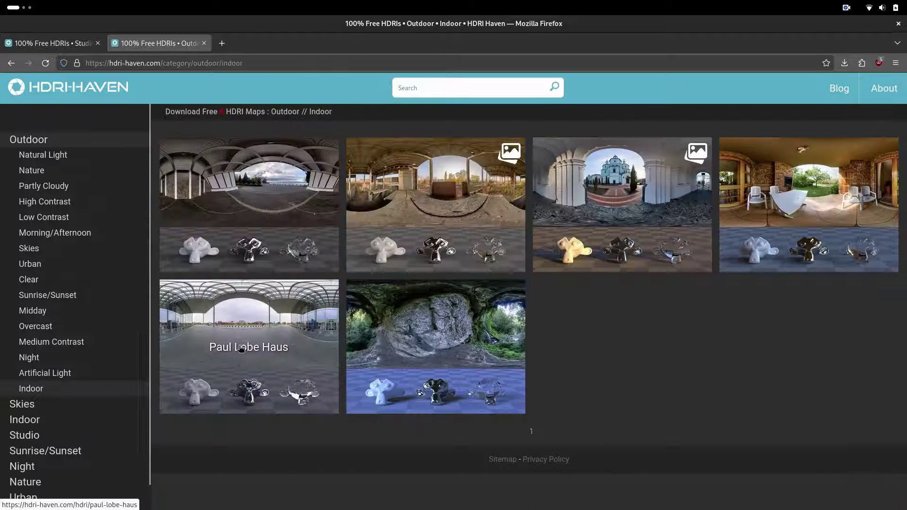
{"action": "left_click", "coordinate": [241, 348]}
{"action": "left_click", "coordinate": [467, 295]}
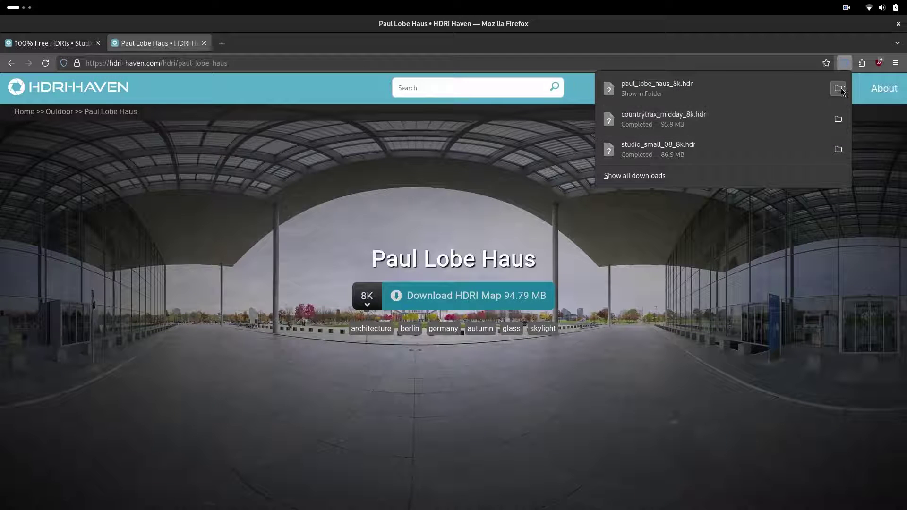
Put the downloaded paul_lobe_haus_8k.hdr into the tex/HDRIs folder of Chipmunk_project
{"action": "left_click", "coordinate": [837, 90]}
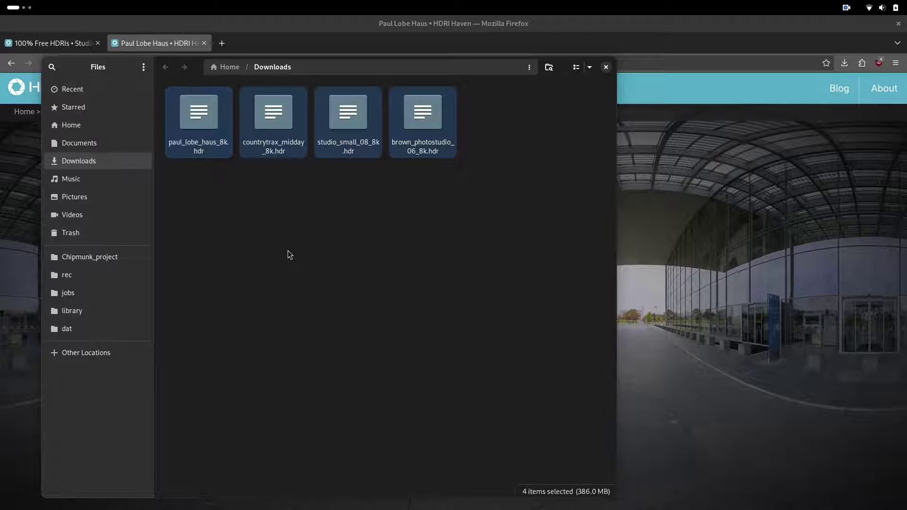
{"action": "left_click", "coordinate": [99, 256]}
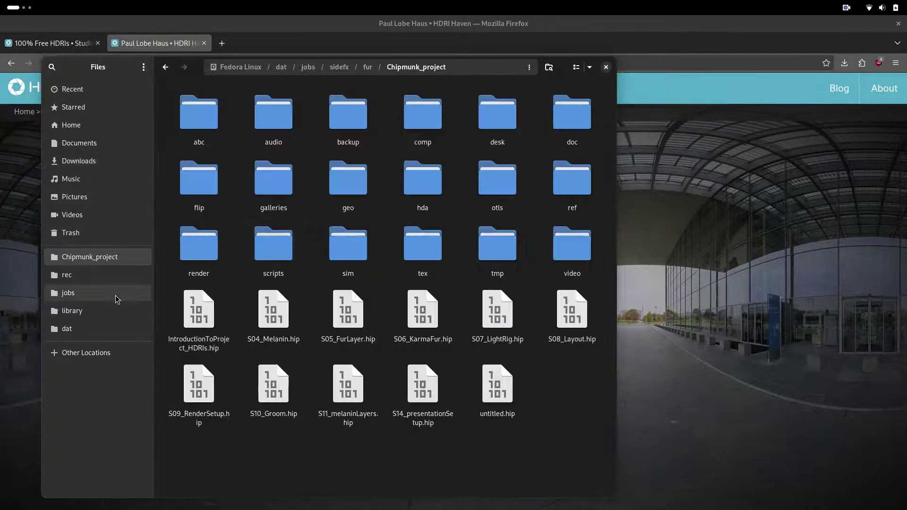
{"action": "double_click", "coordinate": [423, 243]}
{"action": "double_click", "coordinate": [275, 122]}
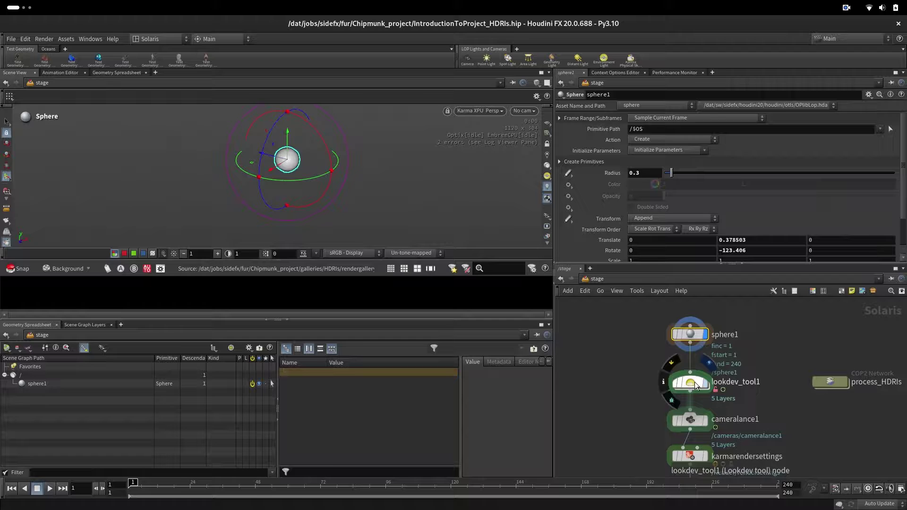
Switch to Houdini, display the lookdev_tool1 node and add a second Lookdev tool node connected to sphere1
{"action": "left_click", "coordinate": [688, 385]}
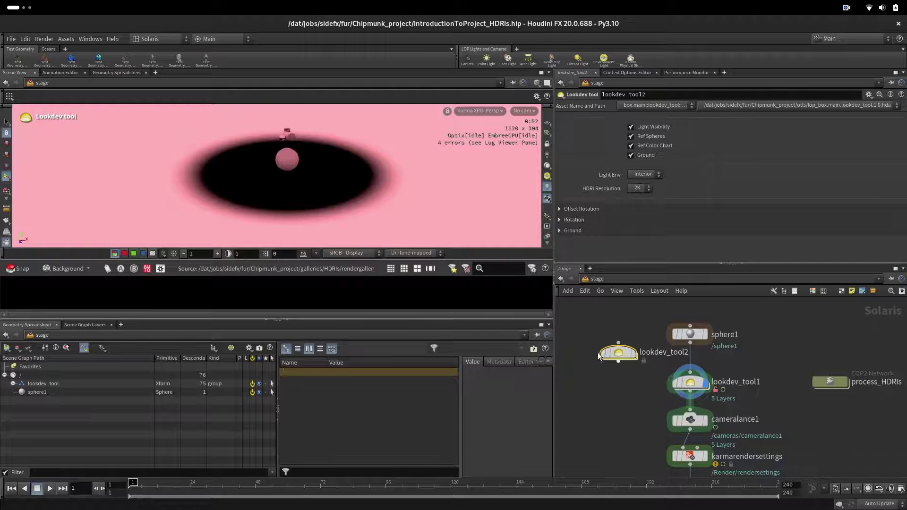
{"action": "left_click", "coordinate": [62, 39]}
{"action": "mouse_move", "coordinate": [113, 74]}
{"action": "left_click", "coordinate": [184, 75]}
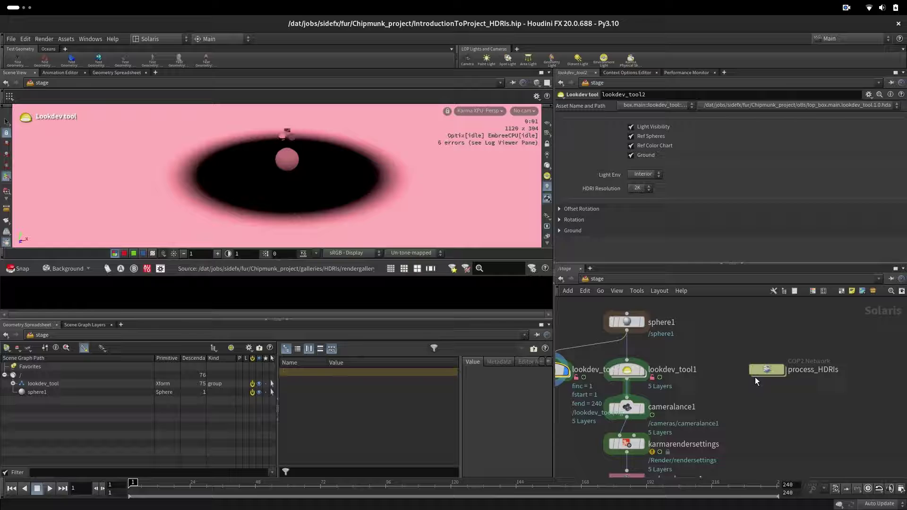
Enter the process_HDRIs network and inspect the brown_photostudio_06_8k_hdr file node's settings
{"action": "left_click", "coordinate": [767, 372]}
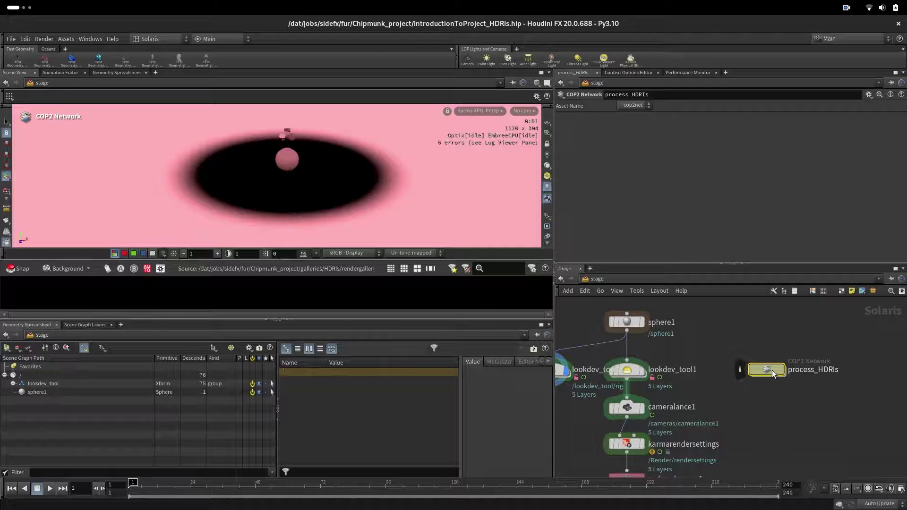
{"action": "double_click", "coordinate": [775, 373]}
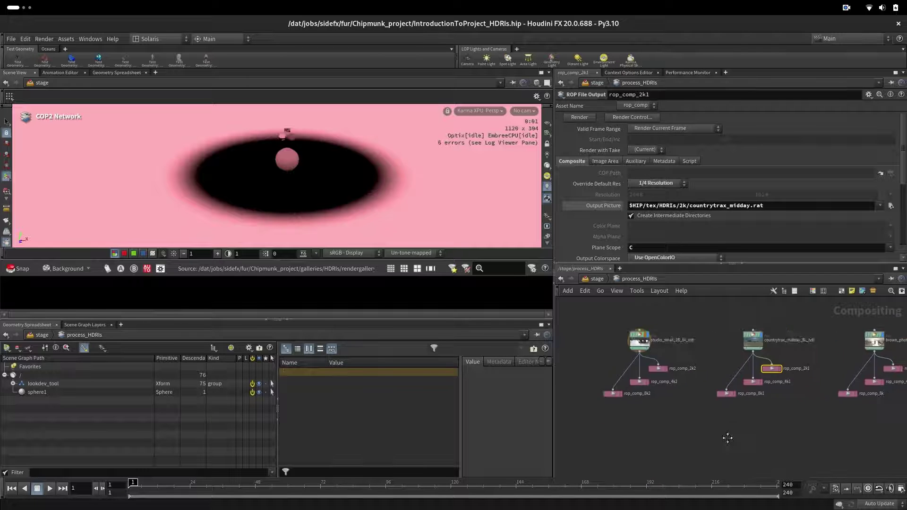
{"action": "scroll", "coordinate": [756, 425], "scroll_direction": "up", "scroll_amount": 8}
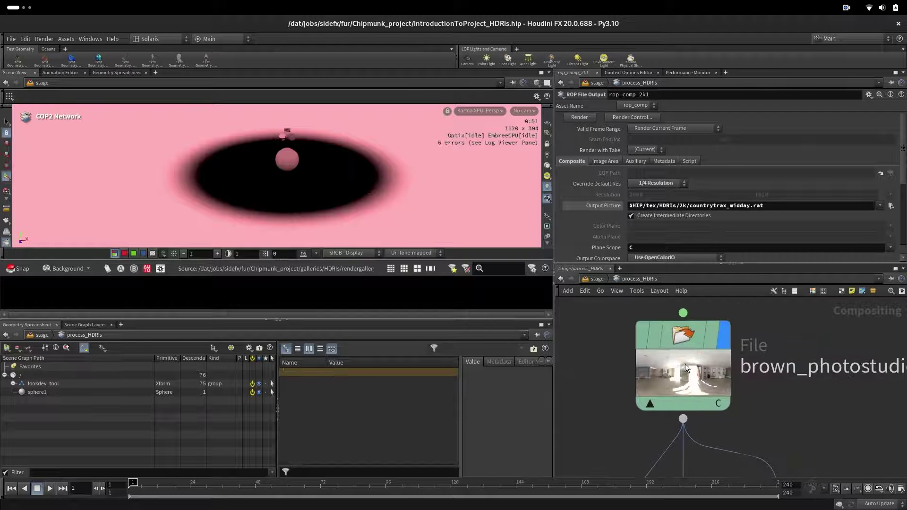
{"action": "left_click", "coordinate": [685, 364]}
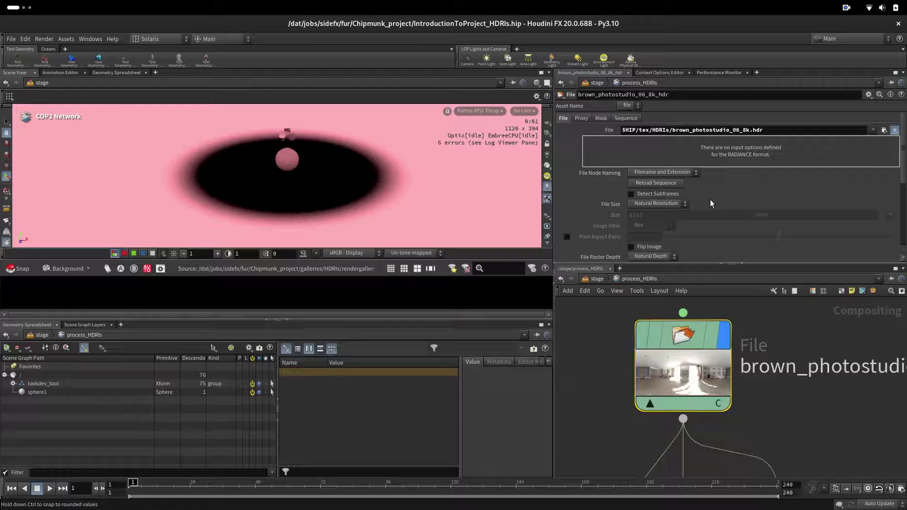
Duplicate the brown_photostudio_06_8k_hdr file node together with its 2k, 4k and 8k rop_comp output nodes
{"action": "scroll", "coordinate": [739, 354], "scroll_direction": "down", "scroll_amount": 5}
{"action": "scroll", "coordinate": [739, 354], "scroll_direction": "up", "scroll_amount": 6}
{"action": "key", "text": "3"}
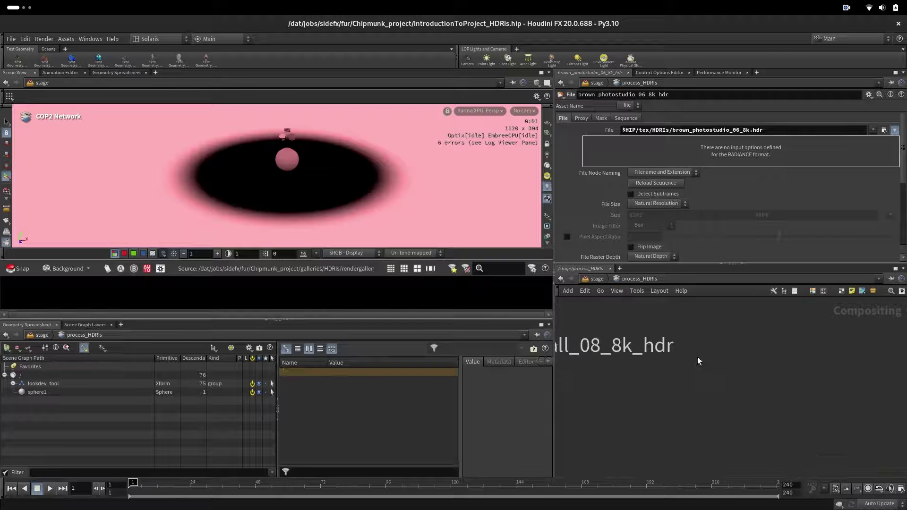
{"action": "key", "text": "1"}
{"action": "middle_click_drag", "start_coordinate": [785, 354], "coordinate": [663, 346]}
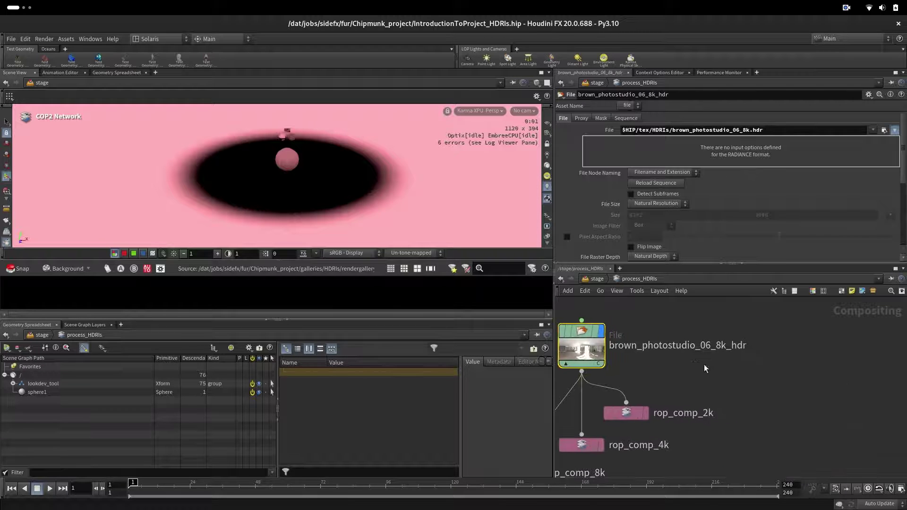
{"action": "scroll", "coordinate": [772, 385], "scroll_direction": "down", "scroll_amount": 4}
{"action": "left_click_drag", "start_coordinate": [609, 332], "coordinate": [753, 437]}
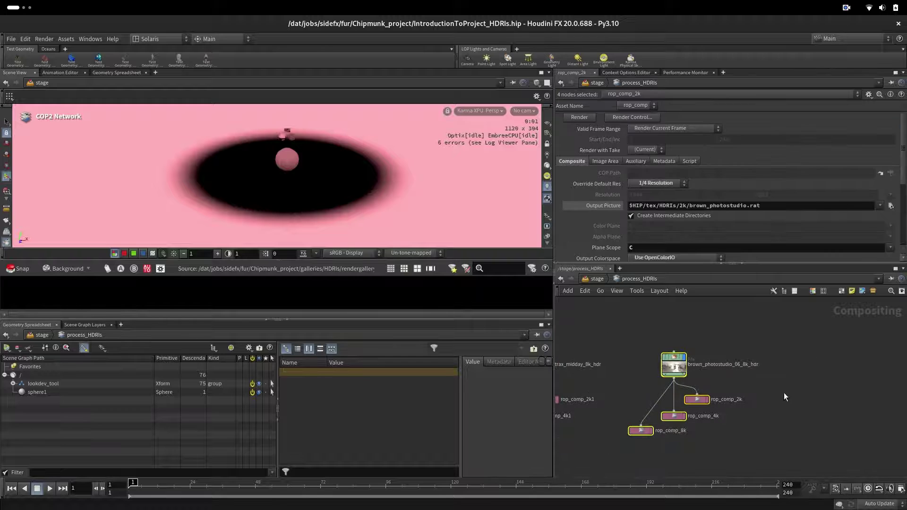
{"action": "key", "text": "ctrl+c"}
{"action": "left_click", "coordinate": [840, 379]}
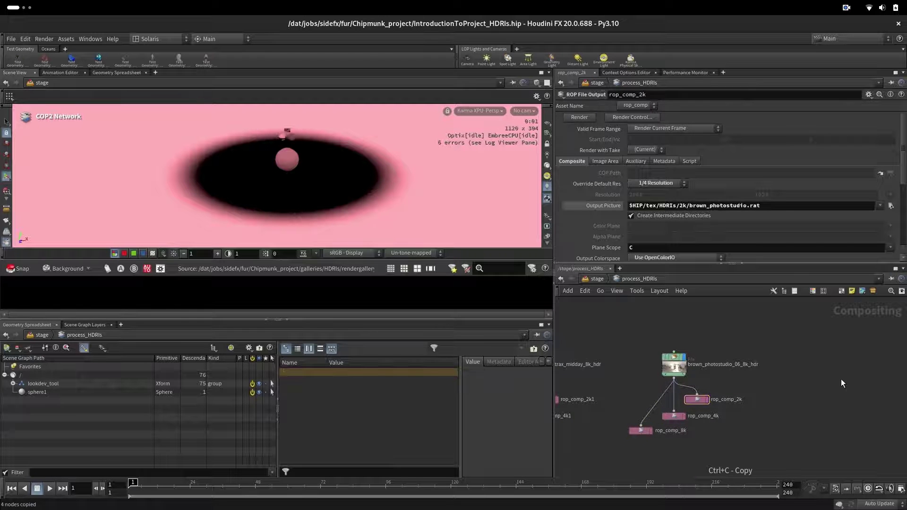
{"action": "key", "text": "ctrl+v"}
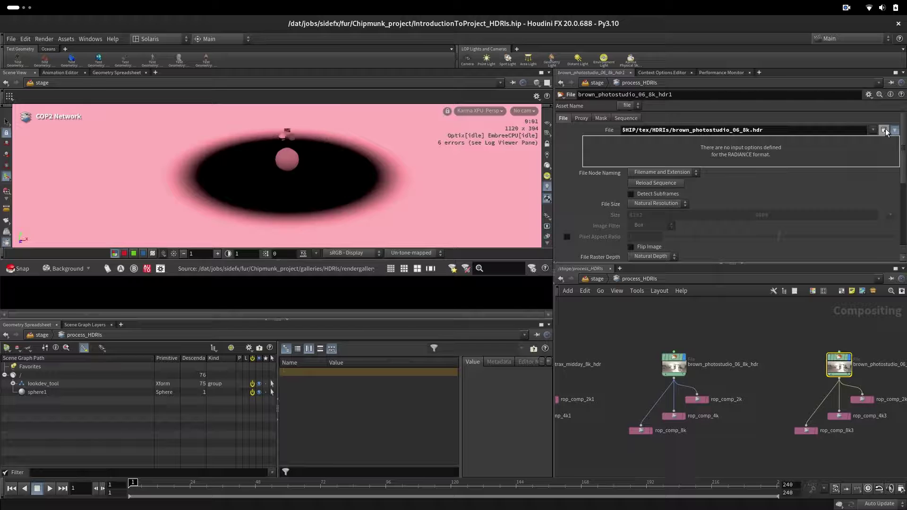
Set the duplicated file node's image to paul_lobe_haus_8k.hdr from $HIP/tex/HDRIs
{"action": "left_click", "coordinate": [883, 130]}
{"action": "left_click", "coordinate": [142, 113]}
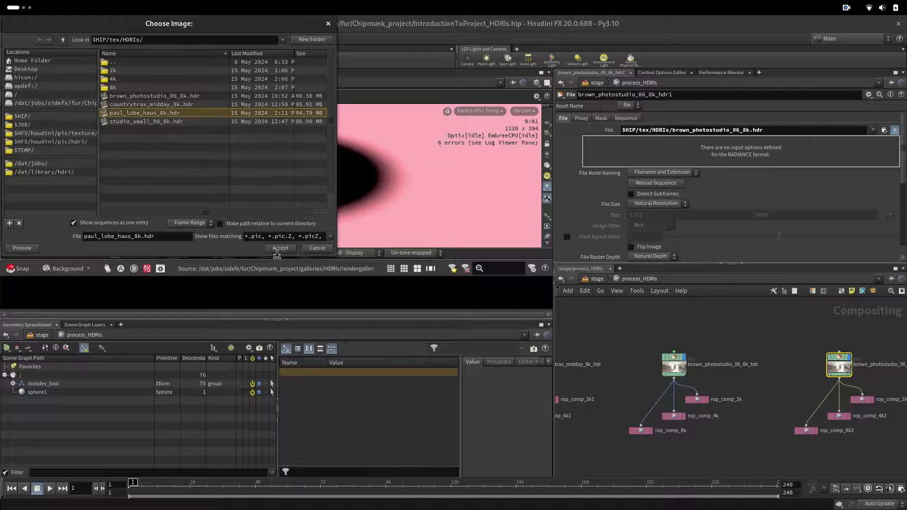
{"action": "left_click", "coordinate": [280, 248]}
{"action": "scroll", "coordinate": [771, 352], "scroll_direction": "down", "scroll_amount": 3}
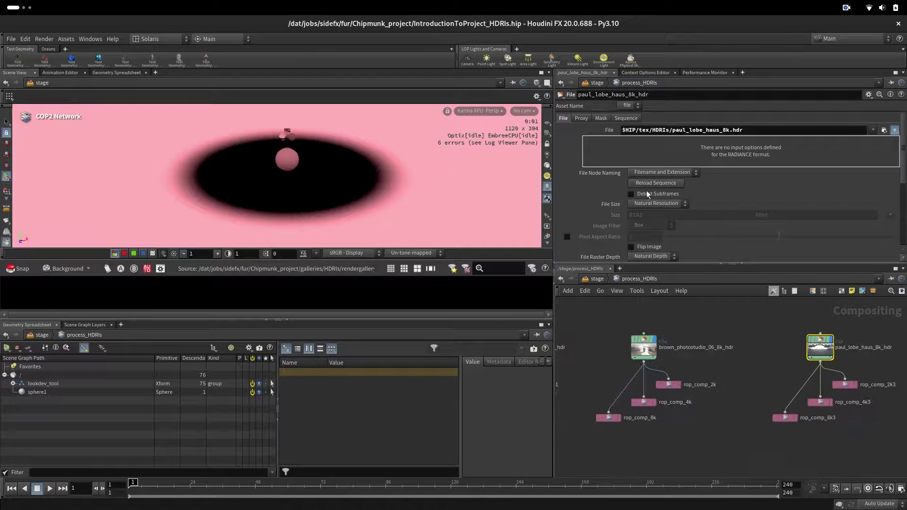
Set the paul_lobe_haus_8k_hdr file node's Image Color Space to Use OpenColorIO with Linear Rec.709 (sRGB) as its OCIO Color Space
{"action": "scroll", "coordinate": [704, 164], "scroll_direction": "down", "scroll_amount": 5}
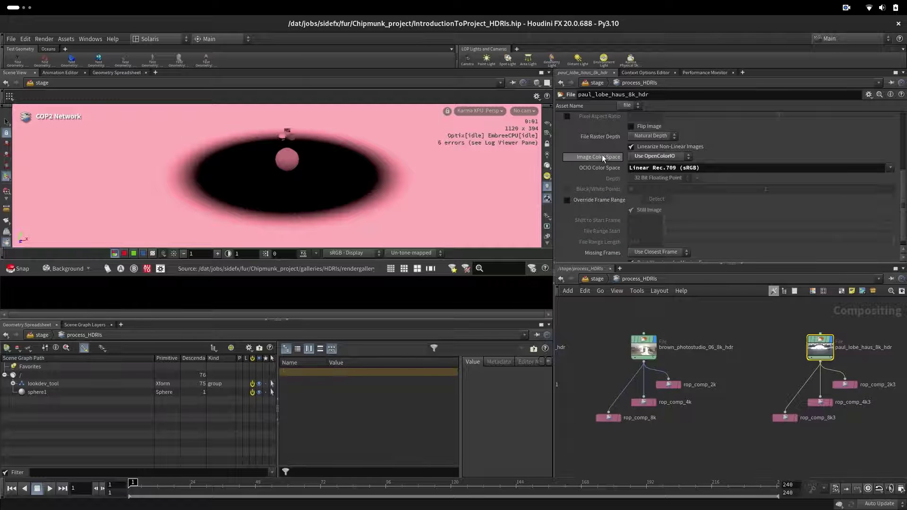
{"action": "left_click", "coordinate": [633, 158]}
{"action": "left_click", "coordinate": [650, 161]}
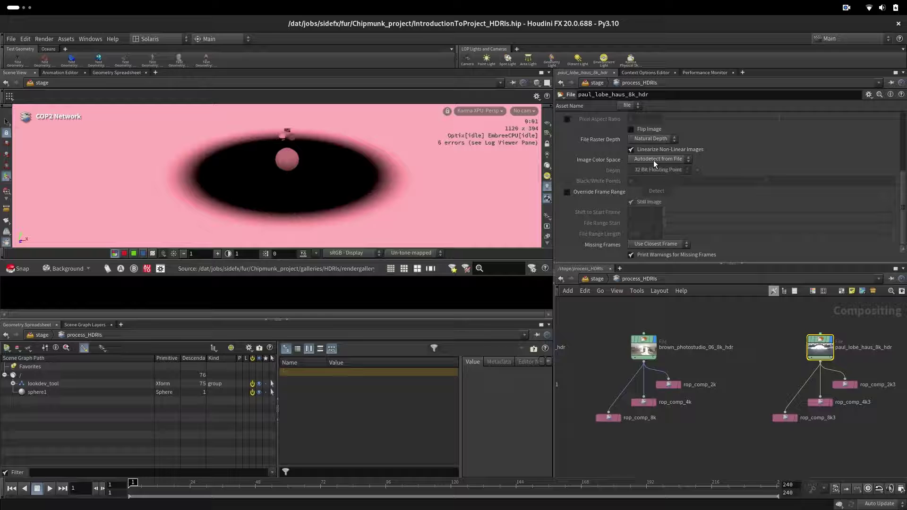
{"action": "left_click", "coordinate": [653, 160]}
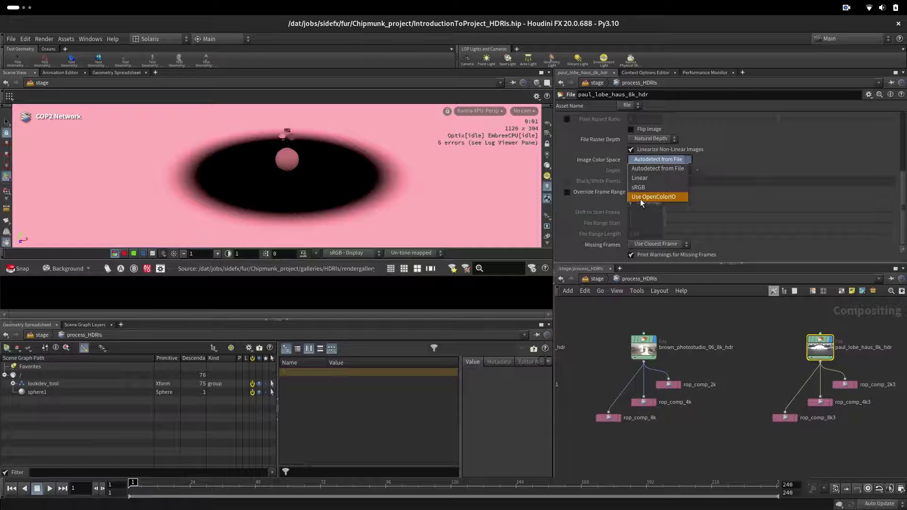
{"action": "left_click", "coordinate": [648, 198]}
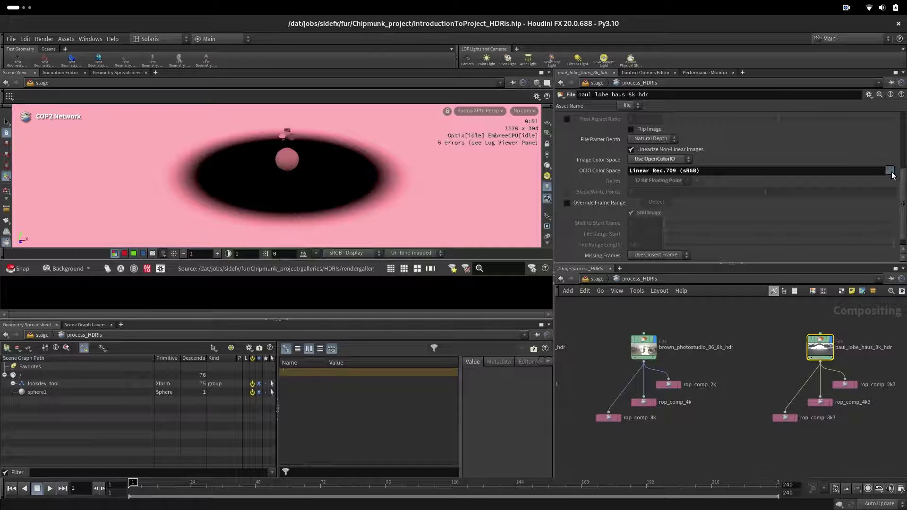
{"action": "left_click", "coordinate": [891, 171]}
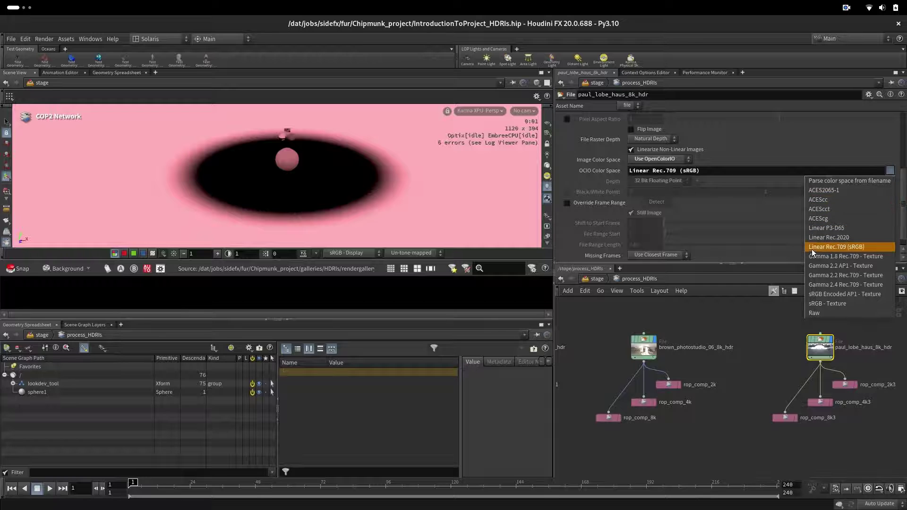
{"action": "left_click", "coordinate": [862, 248]}
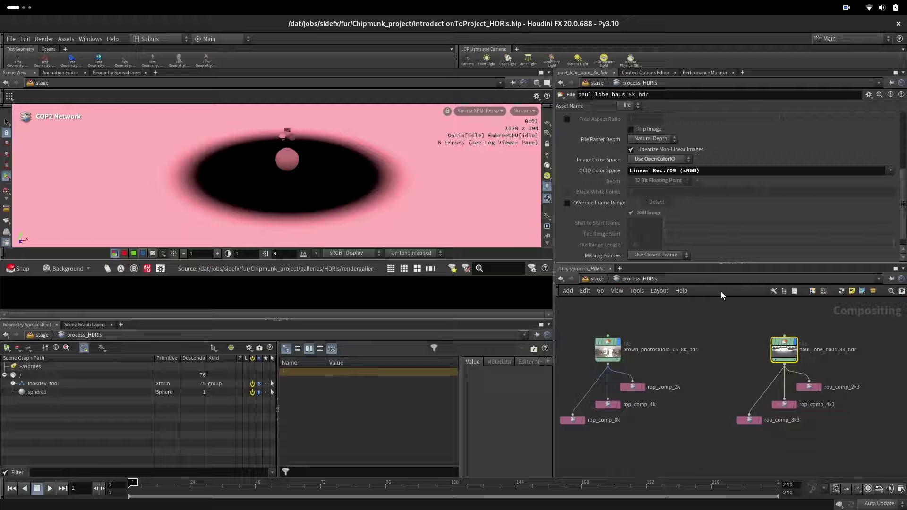
Review the output settings of rop_comp_8k3 and the input color space settings of the paul_lobe_haus_8k_hdr file node
{"action": "left_click_drag", "start_coordinate": [746, 316], "coordinate": [833, 370]}
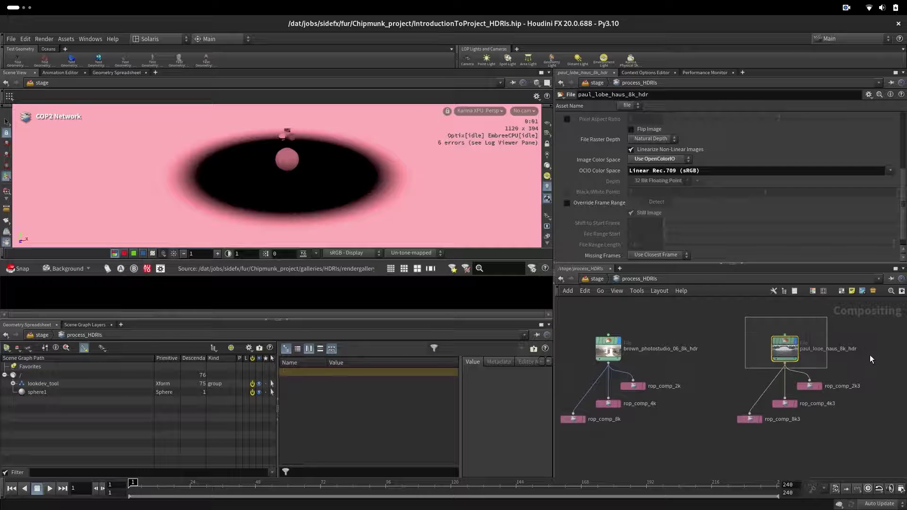
{"action": "scroll", "coordinate": [749, 399], "scroll_direction": "up", "scroll_amount": 5}
{"action": "middle_click_drag", "start_coordinate": [748, 399], "coordinate": [636, 381]}
{"action": "scroll", "coordinate": [641, 378], "scroll_direction": "down", "scroll_amount": 3}
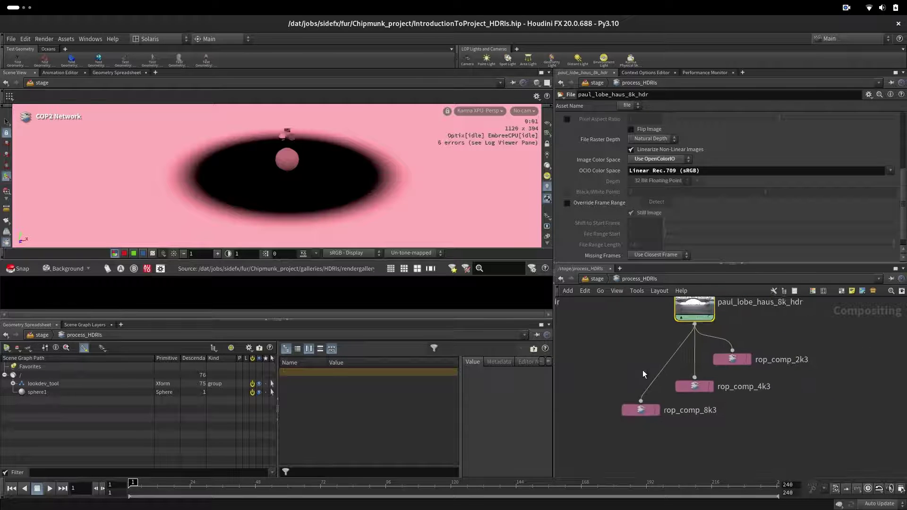
{"action": "left_click_drag", "start_coordinate": [598, 382], "coordinate": [664, 449]}
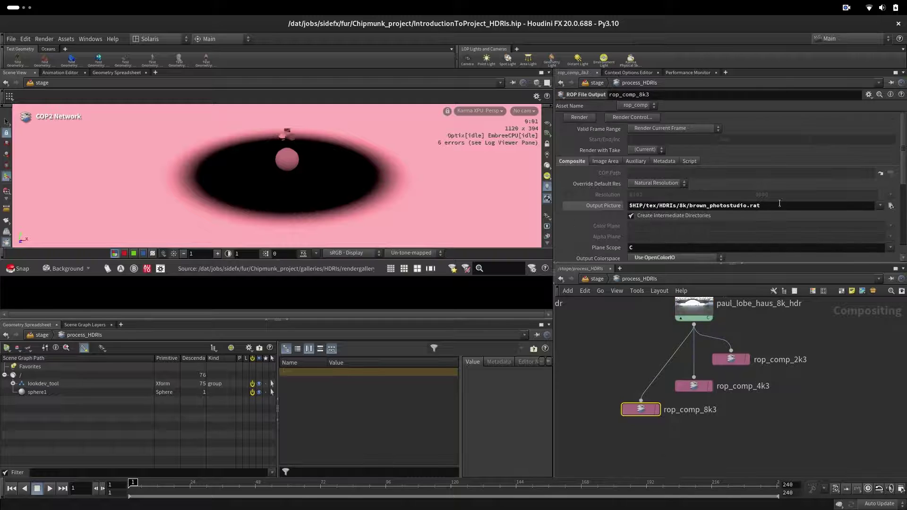
{"action": "middle_click_drag", "start_coordinate": [620, 382], "coordinate": [631, 426]}
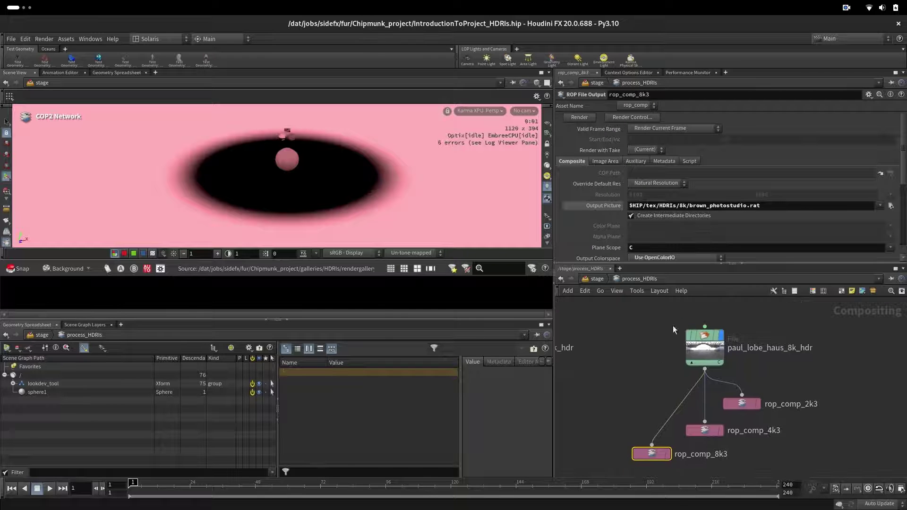
{"action": "left_click_drag", "start_coordinate": [672, 327], "coordinate": [760, 364]}
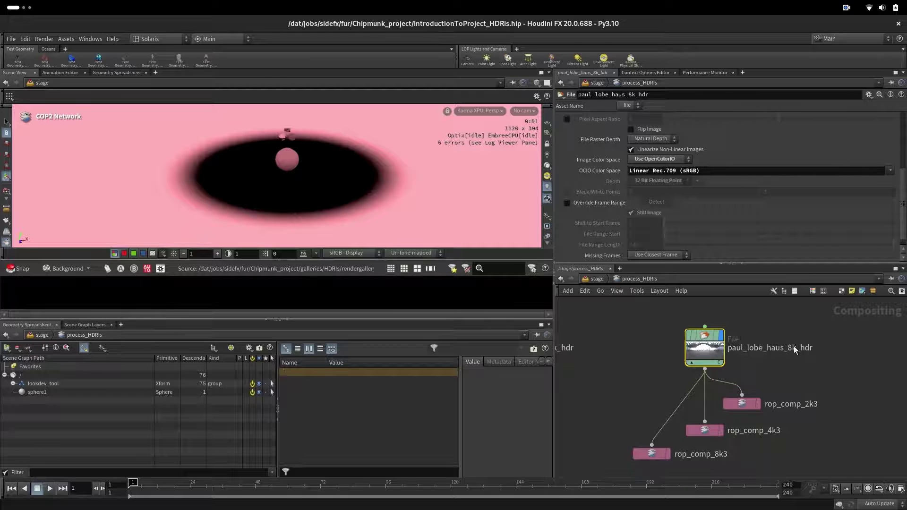
{"action": "middle_click_drag", "start_coordinate": [615, 367], "coordinate": [636, 358]}
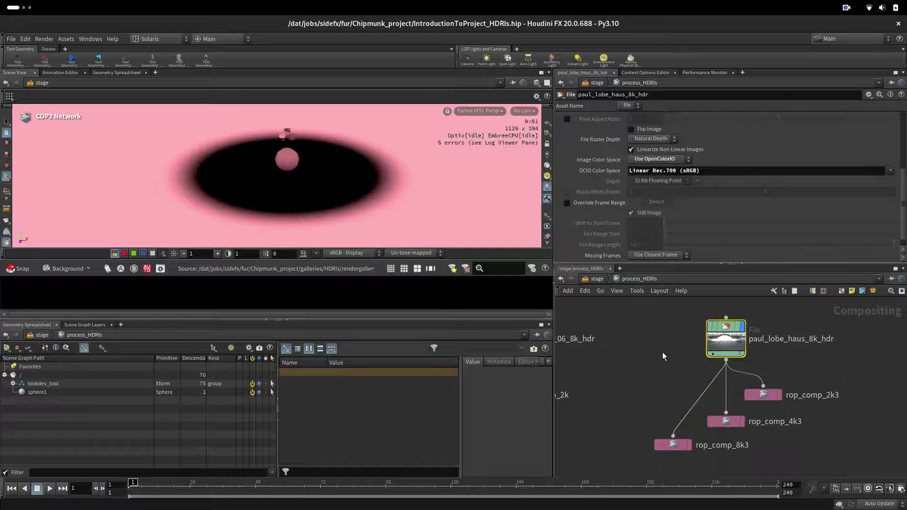
Set rop_comp_8k3's Output Colorspace to Use OpenColorIO with ACEScg as the color space, keeping the .rat output format
{"action": "middle_click_drag", "start_coordinate": [653, 362], "coordinate": [647, 341]}
{"action": "left_click_drag", "start_coordinate": [627, 381], "coordinate": [695, 457]}
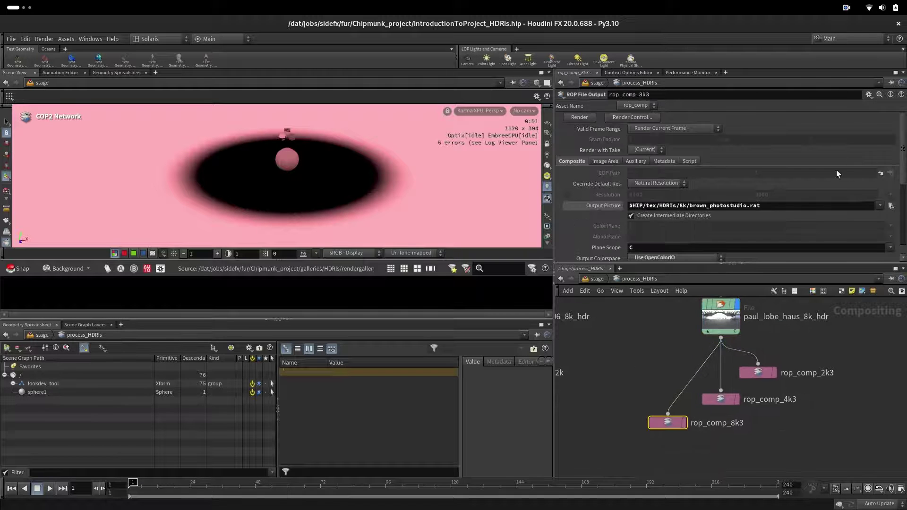
{"action": "scroll", "coordinate": [903, 159], "scroll_direction": "down", "scroll_amount": 3}
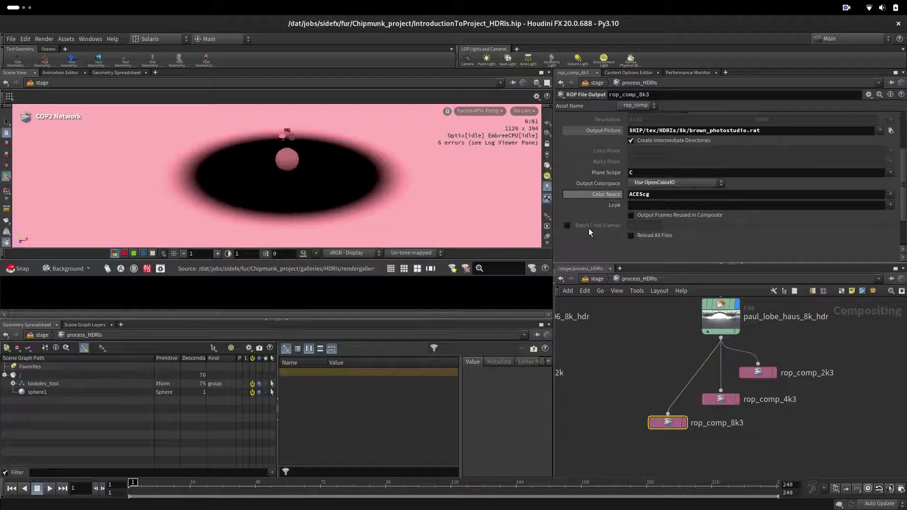
{"action": "middle_click", "coordinate": [604, 180], "text": "ctrl"}
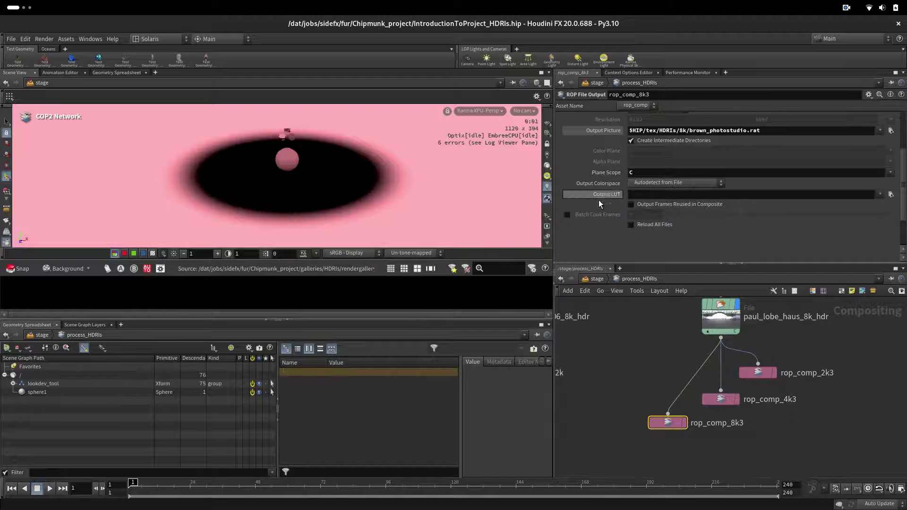
{"action": "left_click", "coordinate": [652, 184]}
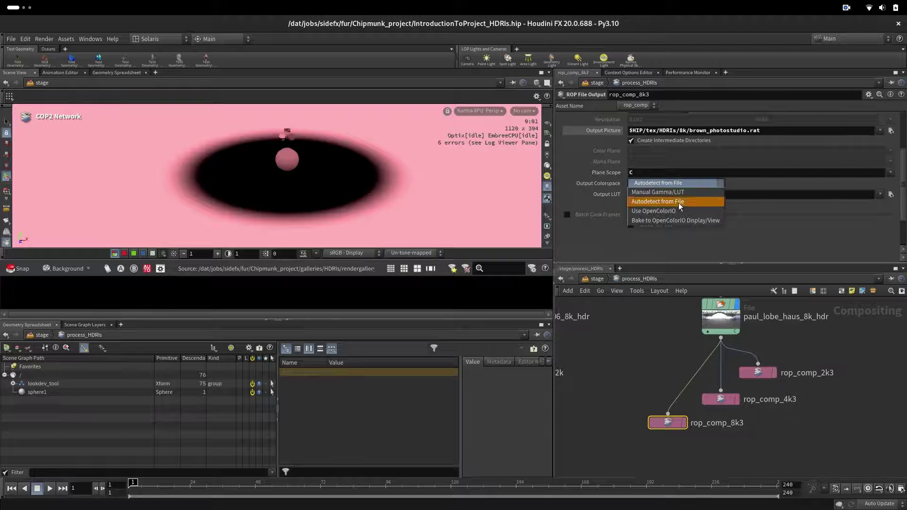
{"action": "left_click", "coordinate": [651, 214]}
{"action": "left_click", "coordinate": [890, 194]}
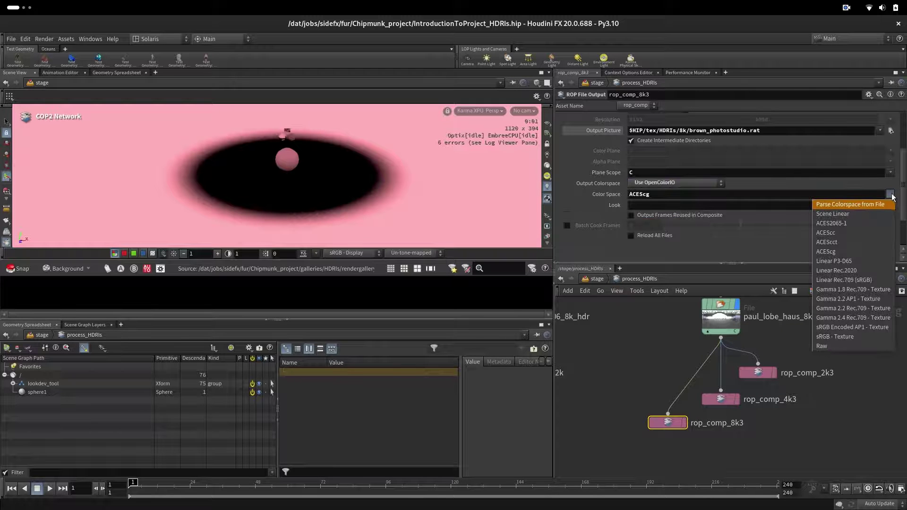
{"action": "left_click", "coordinate": [769, 246]}
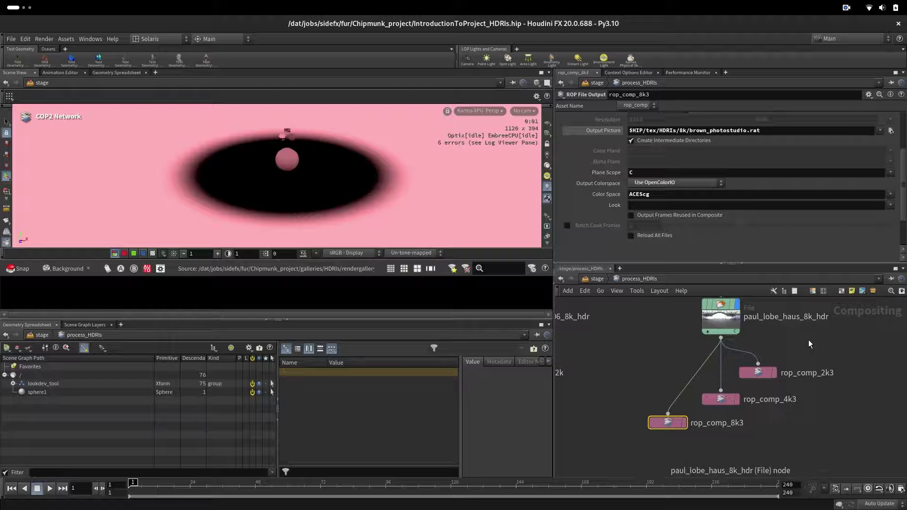
{"action": "scroll", "coordinate": [881, 193], "scroll_direction": "up", "scroll_amount": 2}
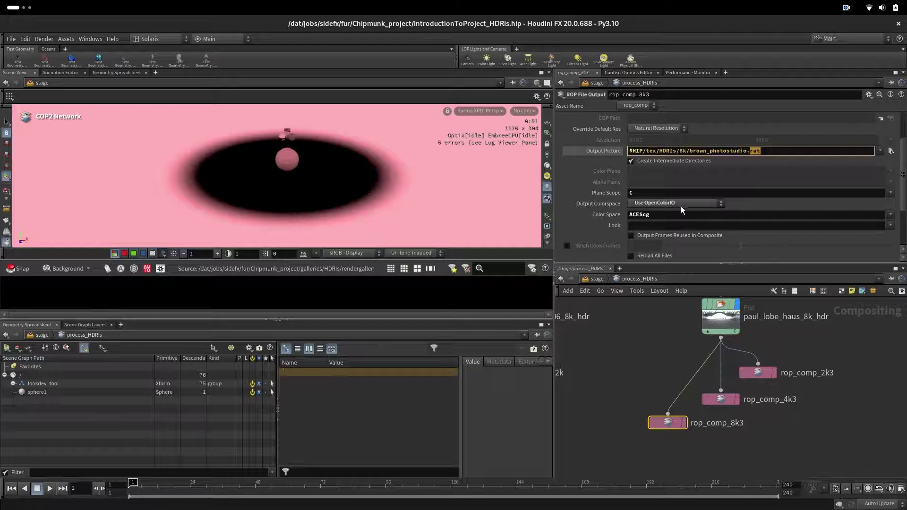
{"action": "left_click", "coordinate": [671, 202]}
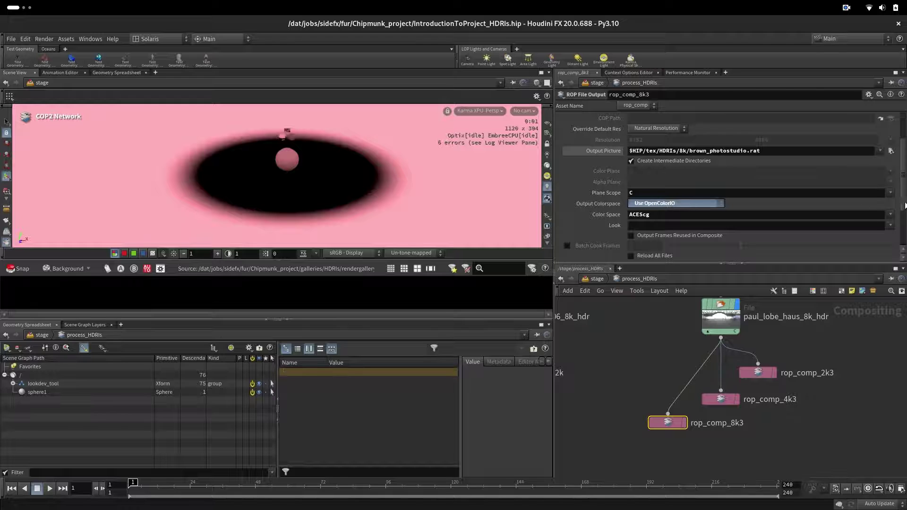
{"action": "scroll", "coordinate": [903, 204], "scroll_direction": "up", "scroll_amount": 5}
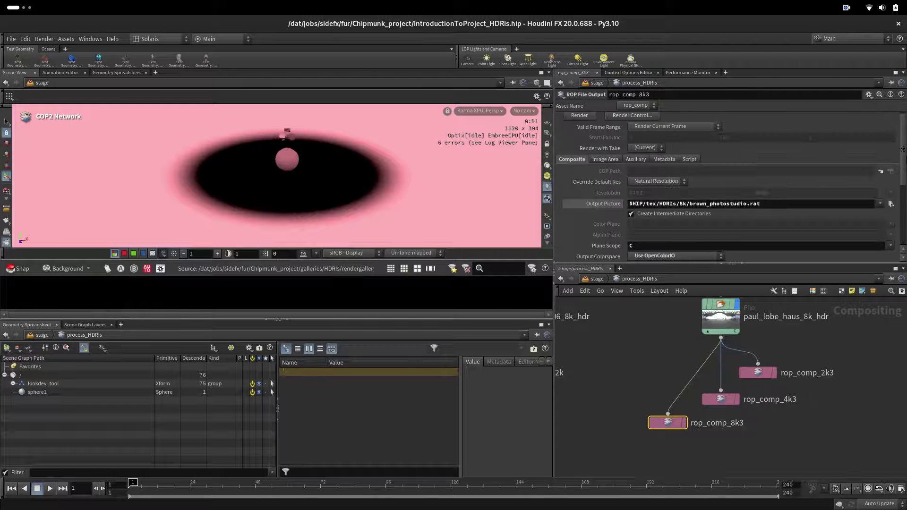
{"action": "scroll", "coordinate": [643, 194], "scroll_direction": "down", "scroll_amount": 6}
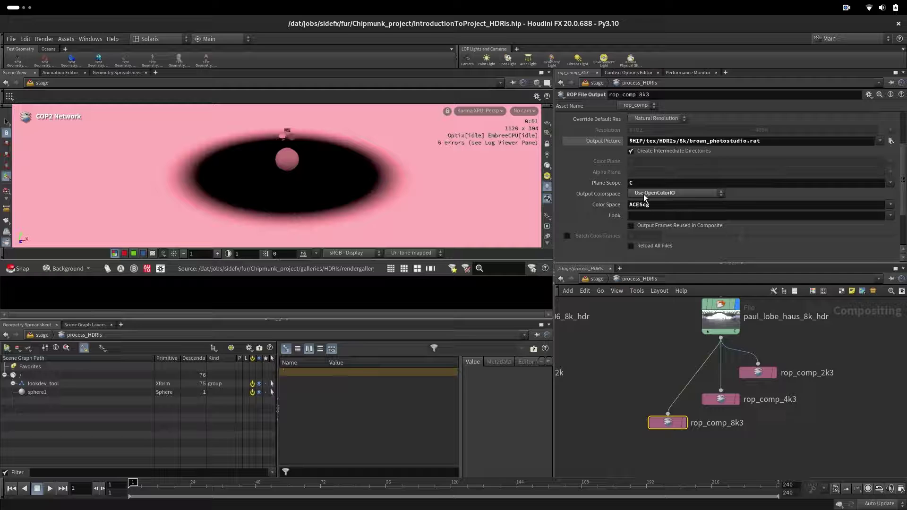
Copy paul_lobe_haus from the file node's image path and set rop_comp_2k3's Output Picture to $HIP/tex/HDRIs/2k/paul_lobe_haus.rat
{"action": "middle_click_drag", "start_coordinate": [643, 361], "coordinate": [663, 360]}
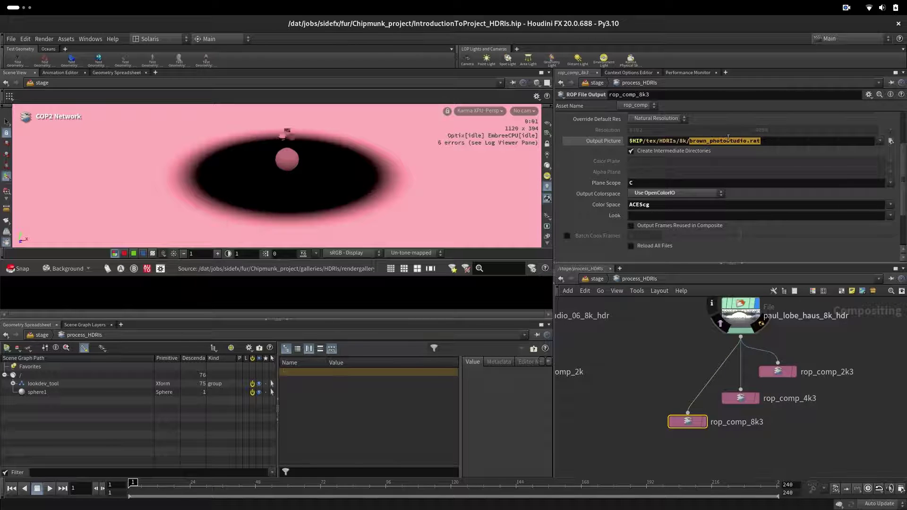
{"action": "middle_click_drag", "start_coordinate": [740, 320], "coordinate": [745, 388]}
{"action": "left_click", "coordinate": [745, 388]}
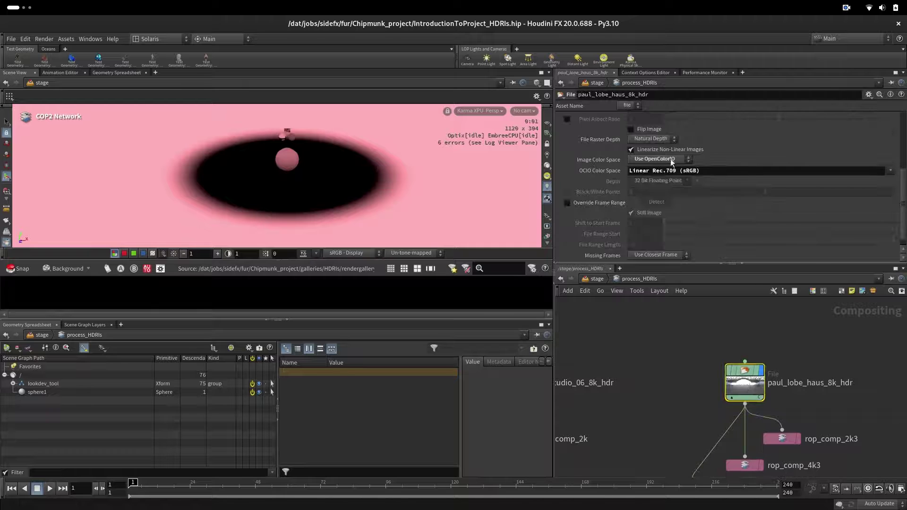
{"action": "scroll", "coordinate": [701, 226], "scroll_direction": "up", "scroll_amount": 5}
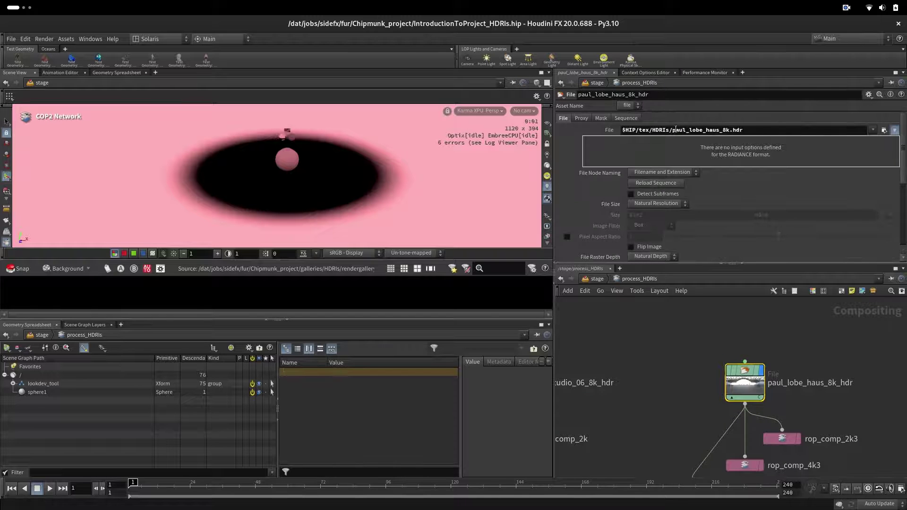
{"action": "left_click_drag", "start_coordinate": [673, 129], "coordinate": [718, 130]}
{"action": "key", "text": "ctrl+c"}
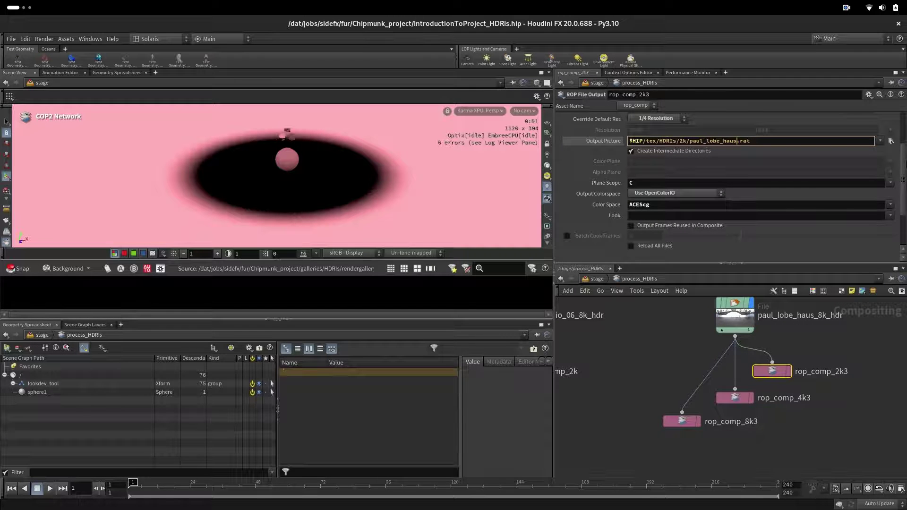
{"action": "scroll", "coordinate": [631, 182], "scroll_direction": "up", "scroll_amount": 3}
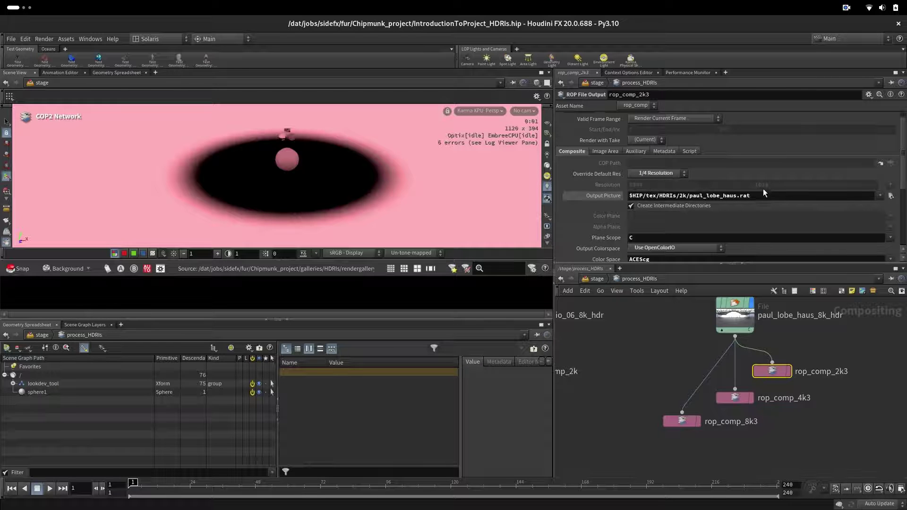
Replace brown_photostudio with paul_lobe_haus in the Output Picture paths of rop_comp_4k3 and rop_comp_8k3
{"action": "left_click", "coordinate": [736, 398]}
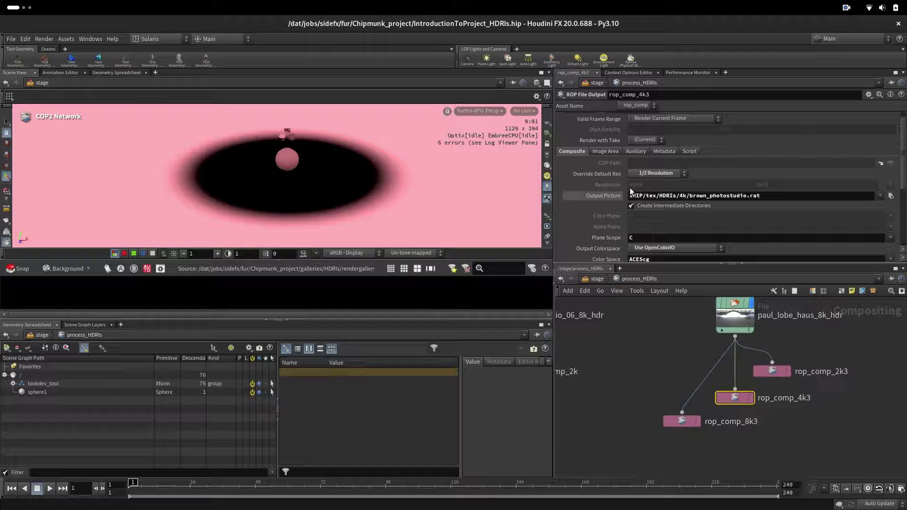
{"action": "left_click", "coordinate": [680, 421]}
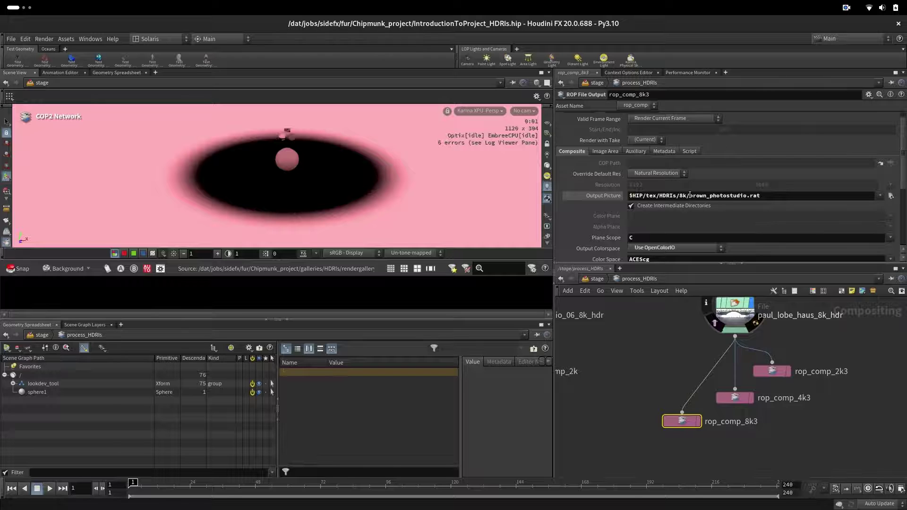
{"action": "left_click_drag", "start_coordinate": [689, 195], "coordinate": [746, 196]}
{"action": "key", "text": "ctrl+v"}
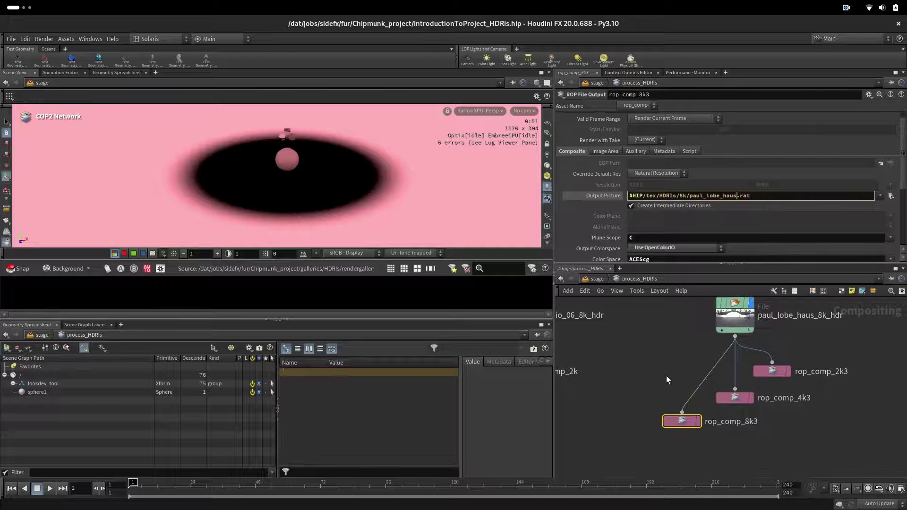
{"action": "left_click", "coordinate": [647, 353]}
Select all twelve 2k, 4k and 8k rop_comp output nodes below the four HDRI file nodes
{"action": "middle_click_drag", "start_coordinate": [647, 353], "coordinate": [725, 366]}
{"action": "scroll", "coordinate": [724, 367], "scroll_direction": "down", "scroll_amount": 2}
{"action": "right_click_drag", "start_coordinate": [725, 366], "coordinate": [717, 404]}
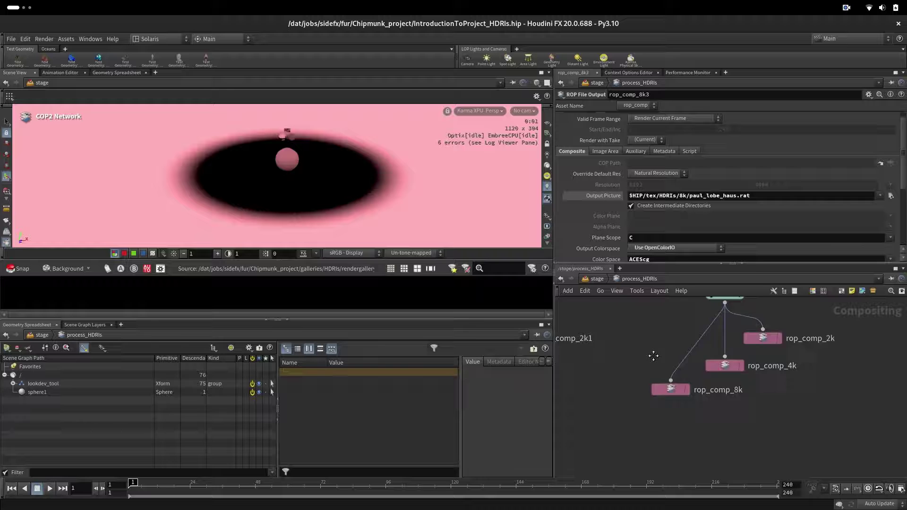
{"action": "middle_click_drag", "start_coordinate": [651, 355], "coordinate": [807, 379]}
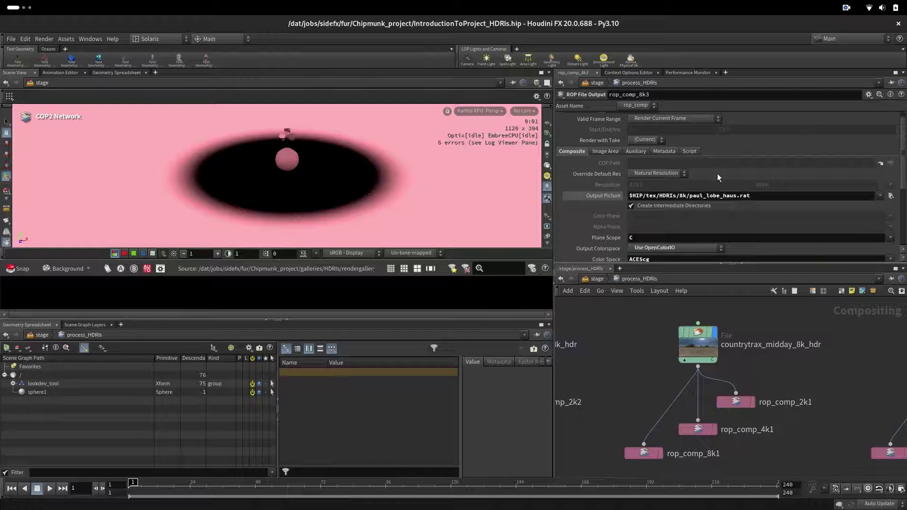
{"action": "double_click", "coordinate": [683, 196]}
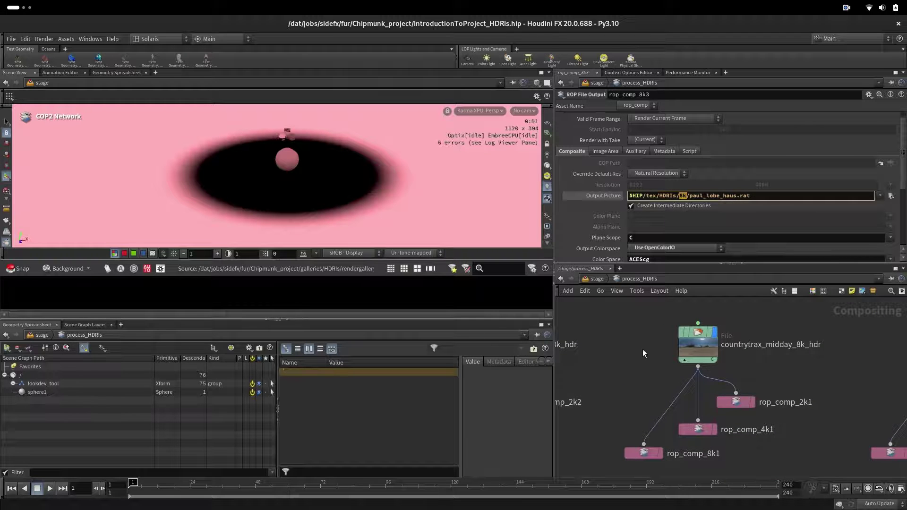
{"action": "scroll", "coordinate": [635, 350], "scroll_direction": "down", "scroll_amount": 5}
{"action": "middle_click_drag", "start_coordinate": [690, 412], "coordinate": [735, 411]}
{"action": "left_click_drag", "start_coordinate": [882, 429], "coordinate": [586, 365]}
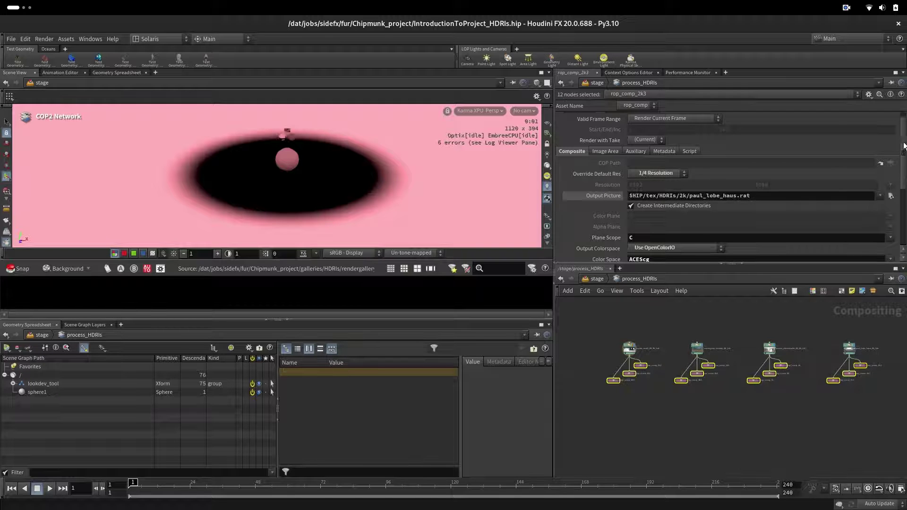
{"action": "scroll", "coordinate": [622, 96], "scroll_direction": "up", "scroll_amount": 1}
{"action": "middle_click_drag", "start_coordinate": [635, 432], "coordinate": [635, 430]}
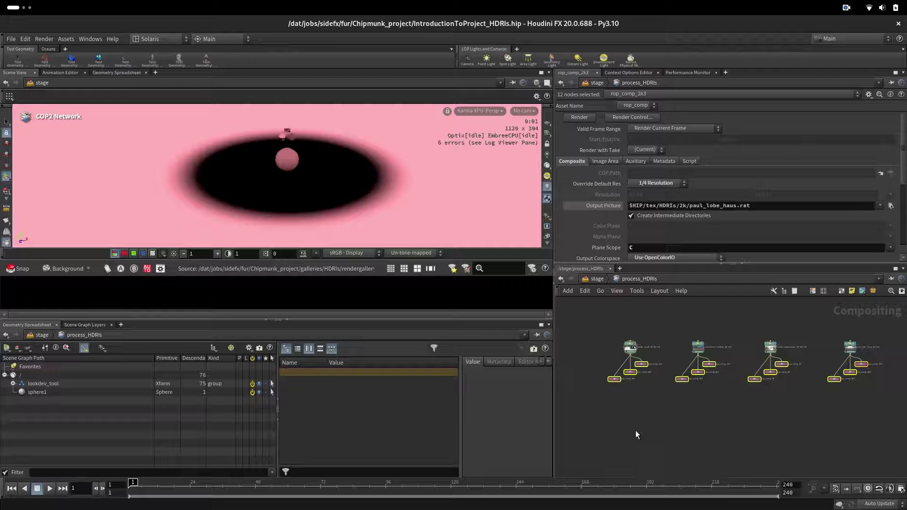
Switch to the Files app and check the 8k, 4k and 2k folders under tex/HDRIs for the converted .rat files
{"action": "key", "text": "alt+Tab"}
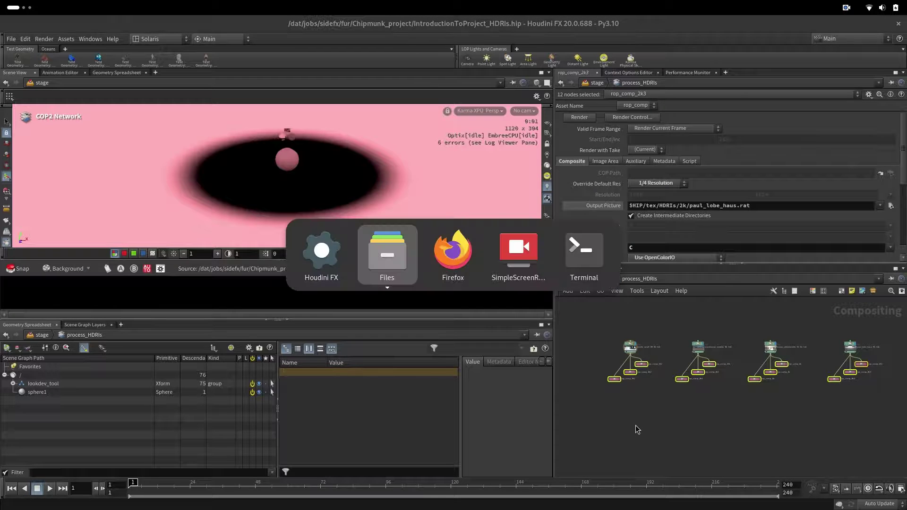
{"action": "left_click", "coordinate": [347, 126]}
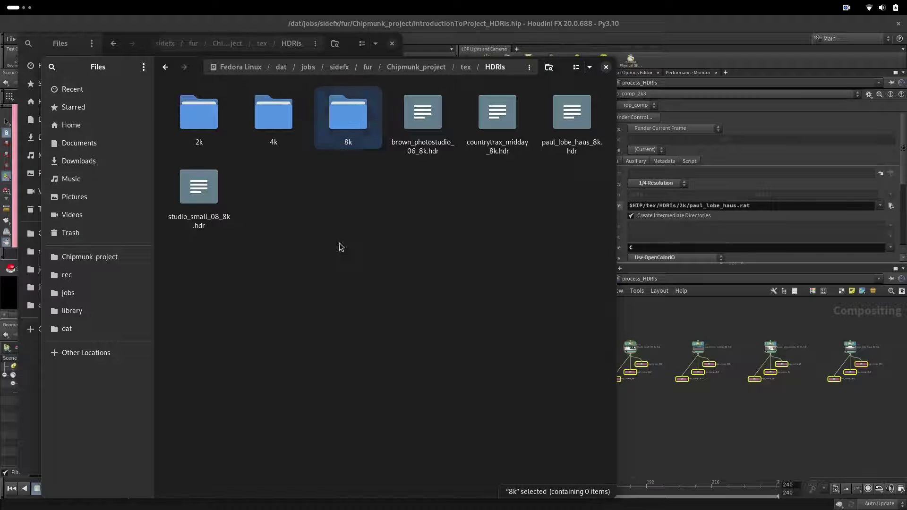
{"action": "double_click", "coordinate": [347, 118]}
{"action": "left_click_drag", "start_coordinate": [488, 196], "coordinate": [191, 118]}
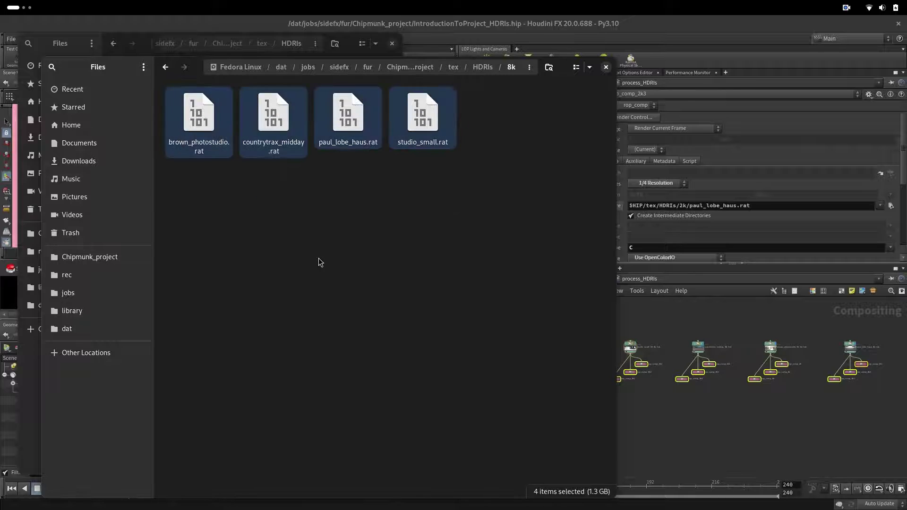
{"action": "left_click", "coordinate": [318, 259]}
{"action": "left_click", "coordinate": [481, 67]}
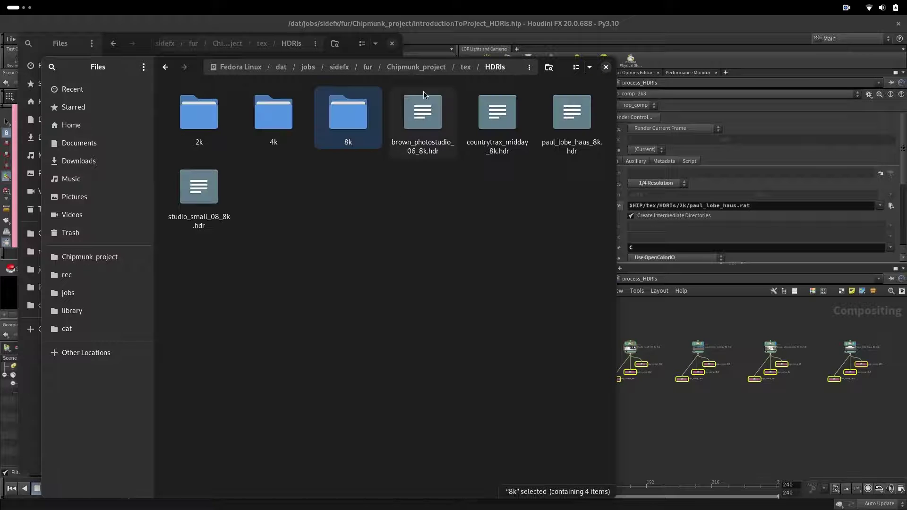
{"action": "double_click", "coordinate": [246, 115]}
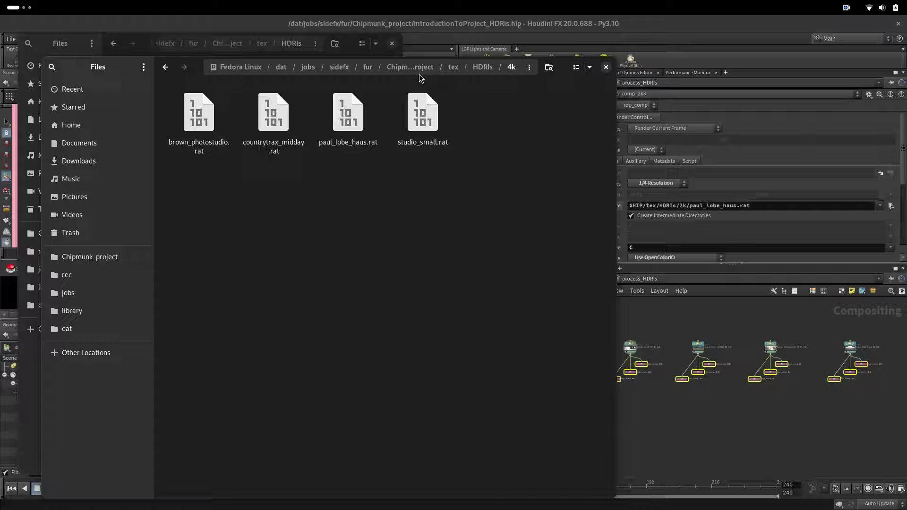
{"action": "left_click", "coordinate": [479, 70]}
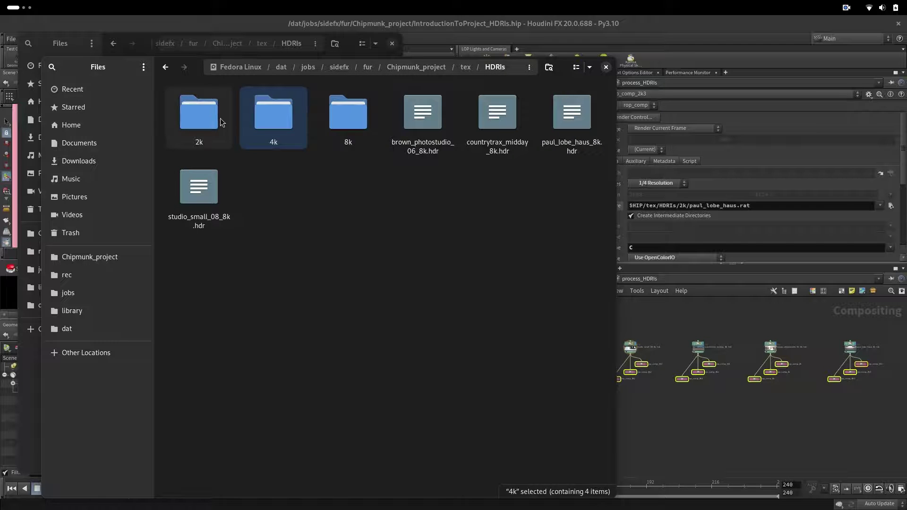
{"action": "left_click", "coordinate": [198, 115]}
{"action": "double_click", "coordinate": [198, 116]}
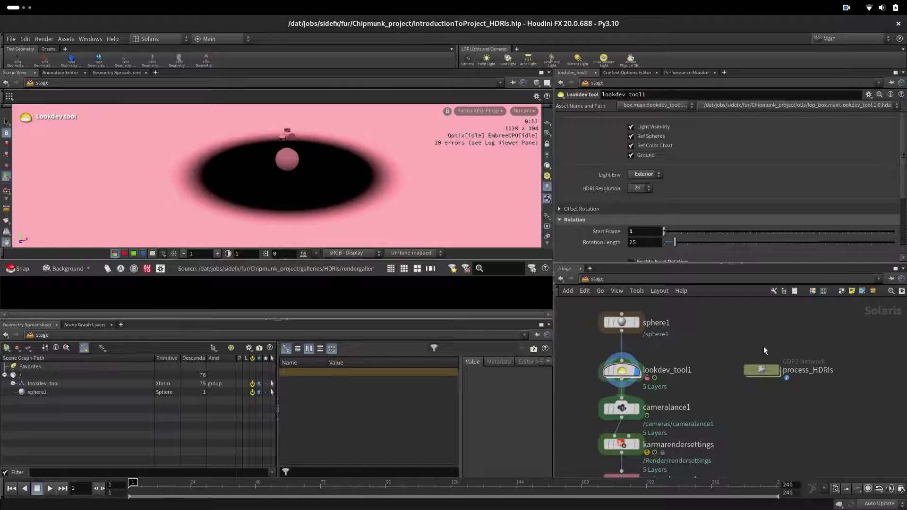
In the process_HDRIs network, copy the Output Picture path of rop_comp_2k1, the 2k output below countrytrax_midday_8k_hdr
{"action": "double_click", "coordinate": [764, 370]}
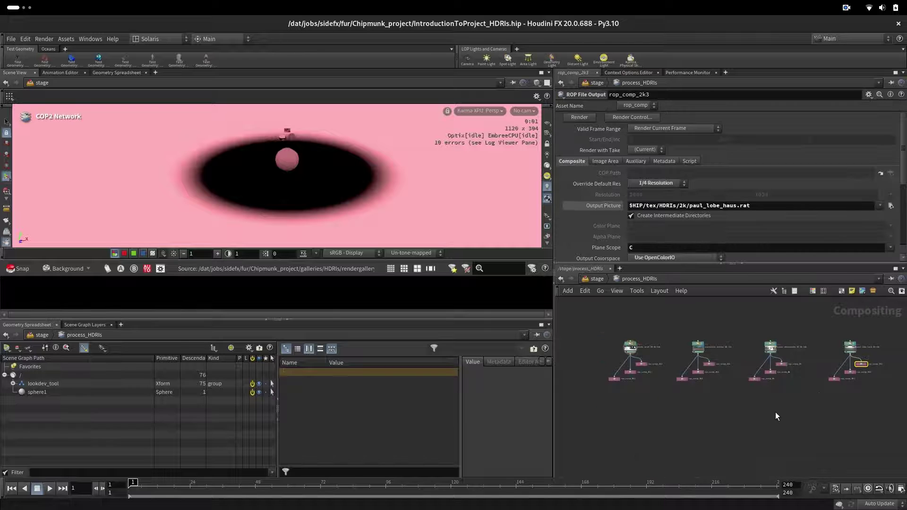
{"action": "scroll", "coordinate": [840, 386], "scroll_direction": "up", "scroll_amount": 8}
{"action": "middle_click_drag", "start_coordinate": [750, 390], "coordinate": [817, 335]}
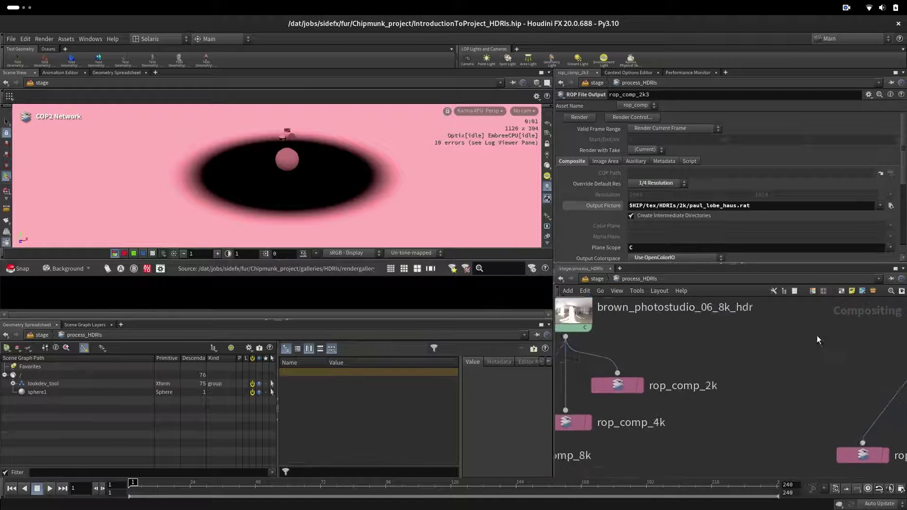
{"action": "middle_click_drag", "start_coordinate": [610, 359], "coordinate": [819, 382]}
{"action": "middle_click_drag", "start_coordinate": [577, 375], "coordinate": [847, 375]}
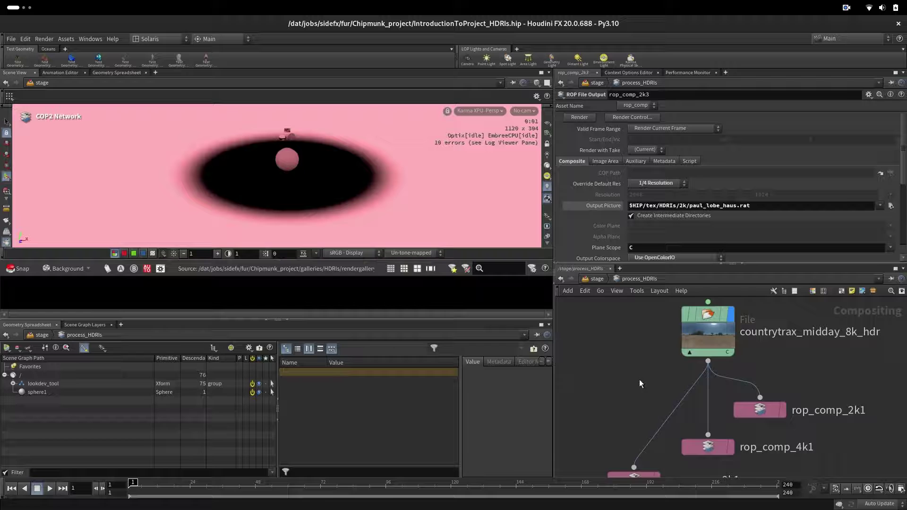
{"action": "middle_click_drag", "start_coordinate": [639, 379], "coordinate": [658, 348]}
{"action": "left_click", "coordinate": [767, 379]}
{"action": "left_click_drag", "start_coordinate": [764, 206], "coordinate": [630, 215]}
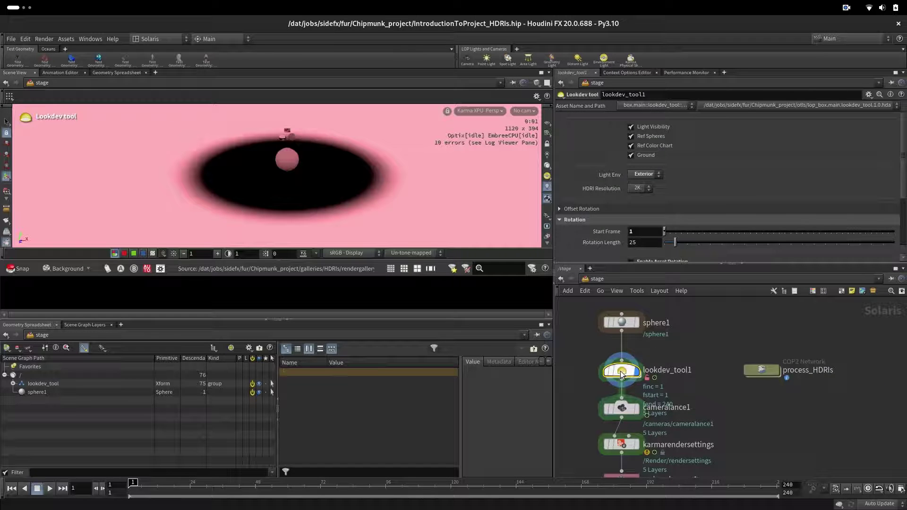
Inside lookdev_tool1, set light_rig_ext's HDRI List to $HIP/tex/HDRIs/2k/countrytrax_midday.rat
{"action": "double_click", "coordinate": [618, 371]}
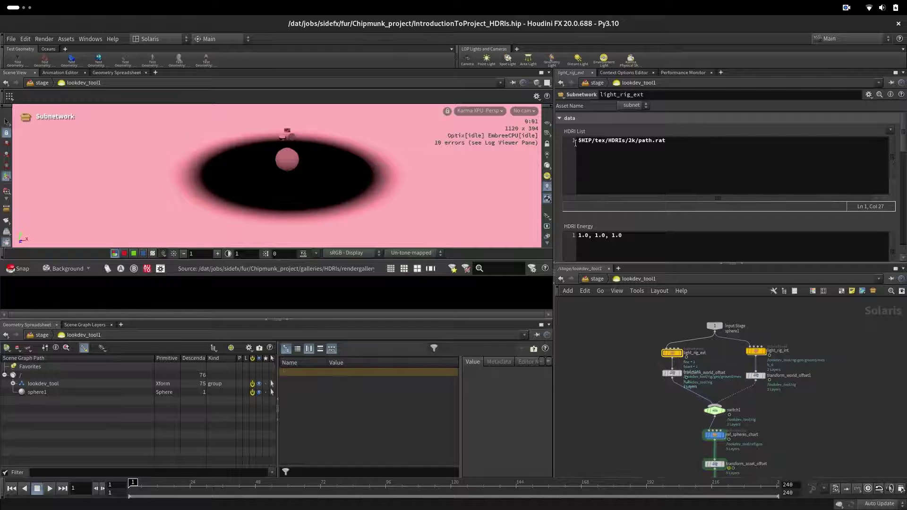
{"action": "left_click_drag", "start_coordinate": [576, 142], "coordinate": [688, 134]}
{"action": "type", "text": "$HIP/tex/HDRIs/2k/countrytrax_midday.rat"}
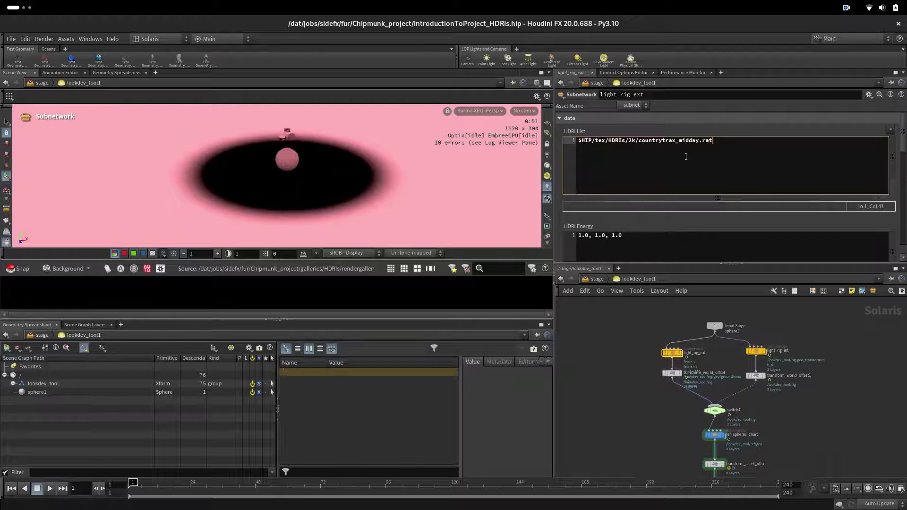
{"action": "left_click", "coordinate": [676, 236]}
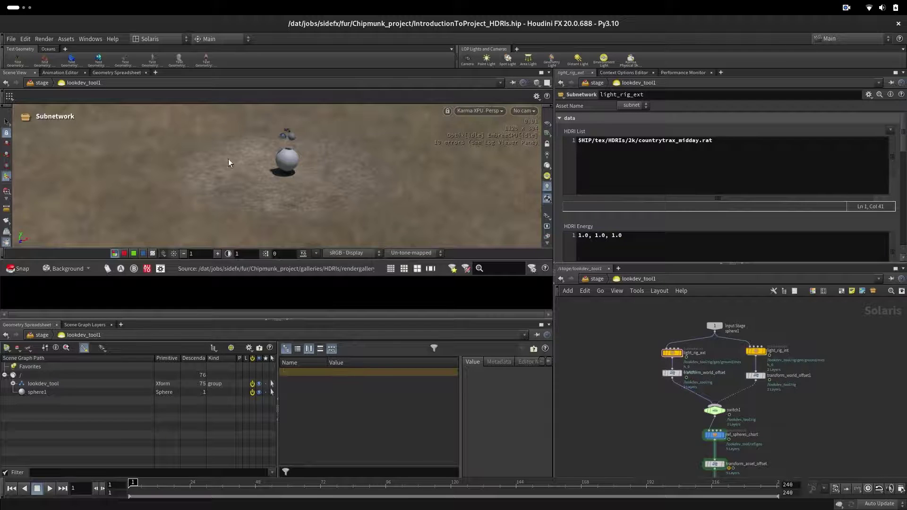
{"action": "left_click_drag", "start_coordinate": [296, 187], "coordinate": [322, 191], "text": "alt"}
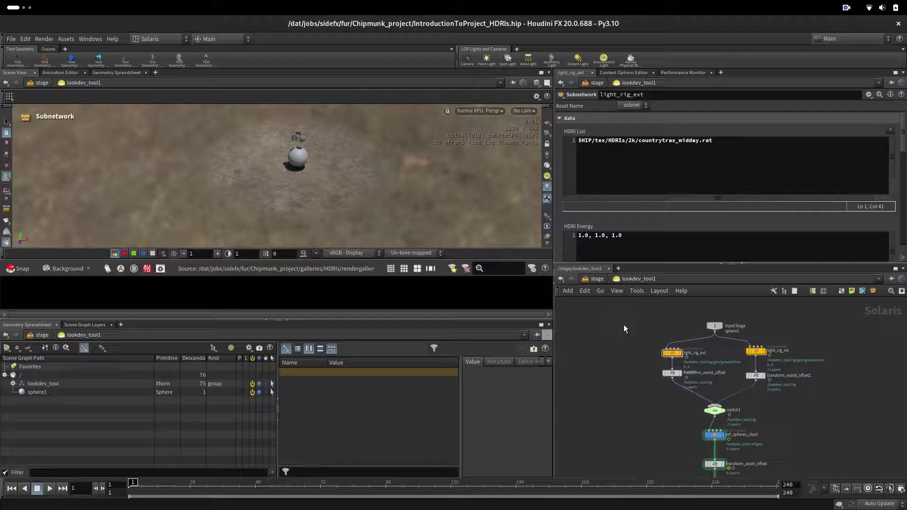
Inside light_rig_ext, set switch_ground's Select Input to 1 for the white ground and return to the stage network
{"action": "double_click", "coordinate": [686, 355]}
{"action": "middle_click_drag", "start_coordinate": [672, 429], "coordinate": [653, 392]}
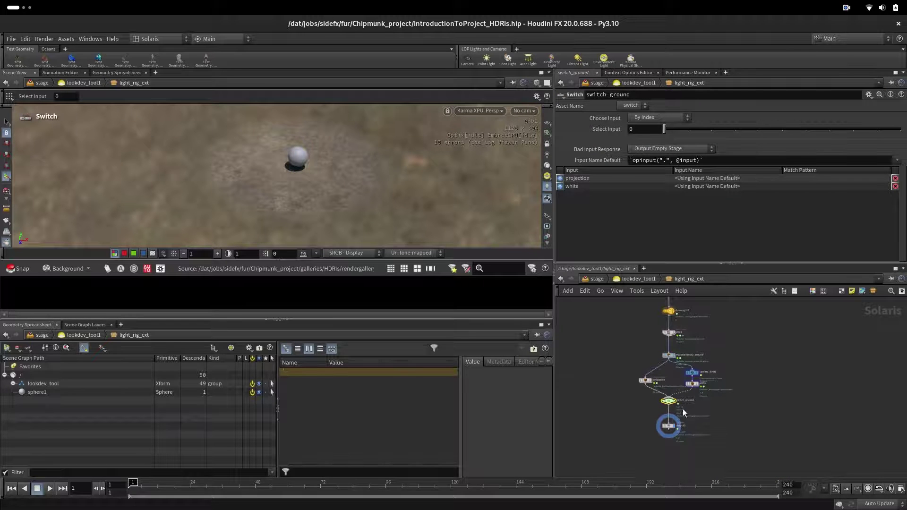
{"action": "left_click", "coordinate": [685, 129]}
{"action": "left_click", "coordinate": [596, 279]}
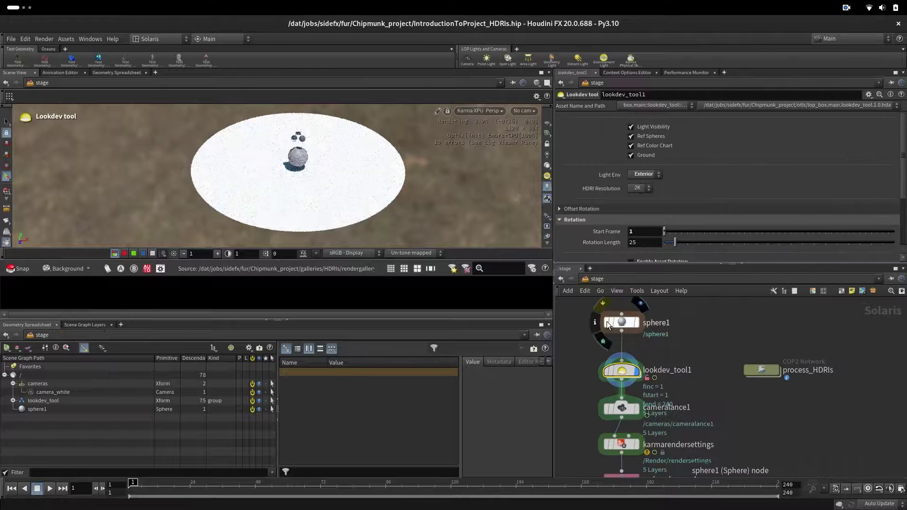
Bypass sphere1 and turn off Ref Spheres and Ref Color Chart on lookdev_tool1
{"action": "left_click", "coordinate": [607, 322]}
{"action": "left_click", "coordinate": [645, 138]}
{"action": "left_click", "coordinate": [646, 145]}
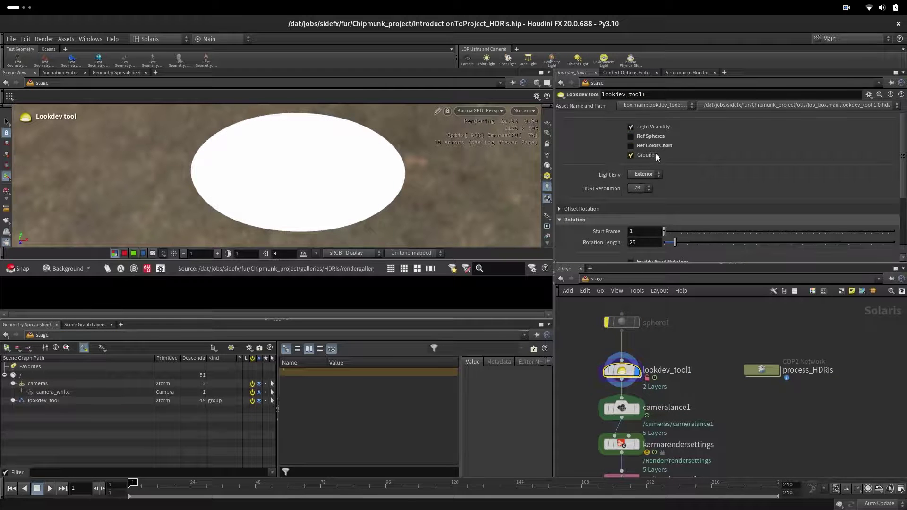
Look through /cameras/camera_white and take a snapshot of the viewport render
{"action": "left_click", "coordinate": [523, 111]}
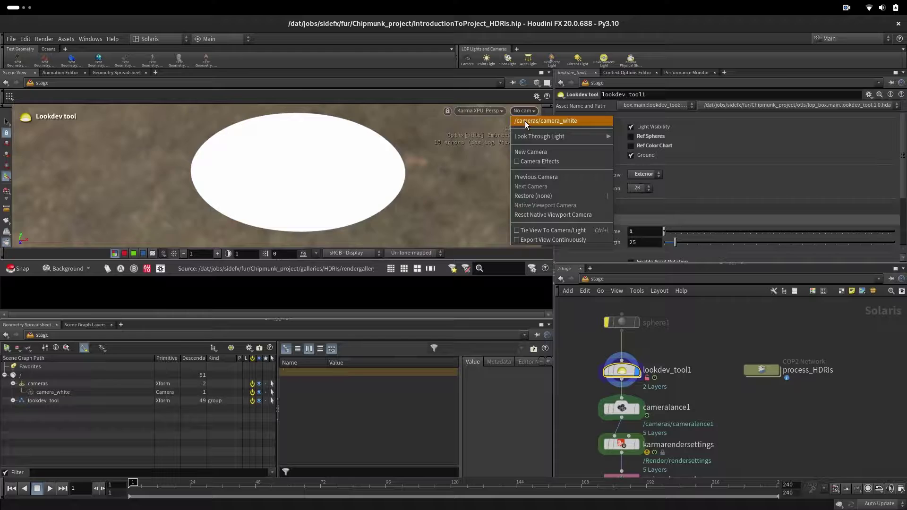
{"action": "left_click", "coordinate": [525, 121]}
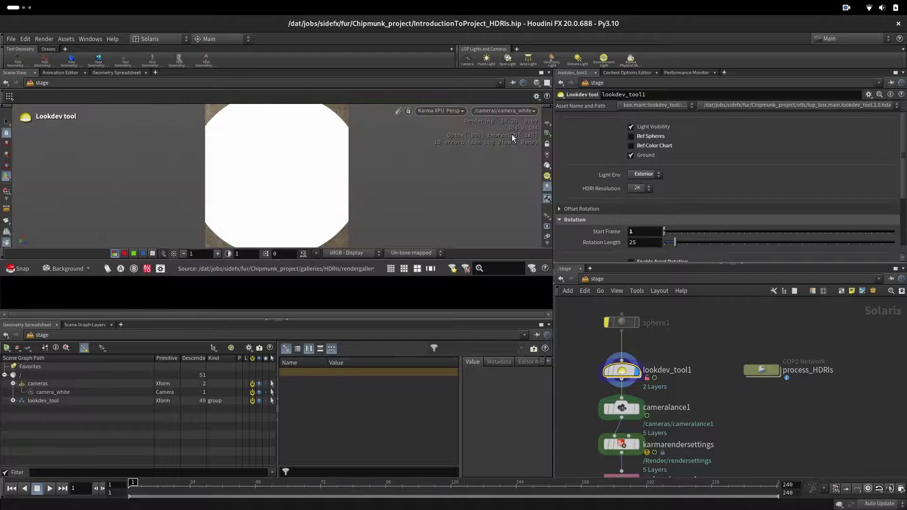
{"action": "left_click", "coordinate": [24, 269]}
Open the snapshot in a floating render gallery and inspect the pixel values of the white ground
{"action": "double_click", "coordinate": [13, 296]}
{"action": "left_click_drag", "start_coordinate": [82, 209], "coordinate": [309, 176]}
{"action": "left_click_drag", "start_coordinate": [374, 420], "coordinate": [552, 450]}
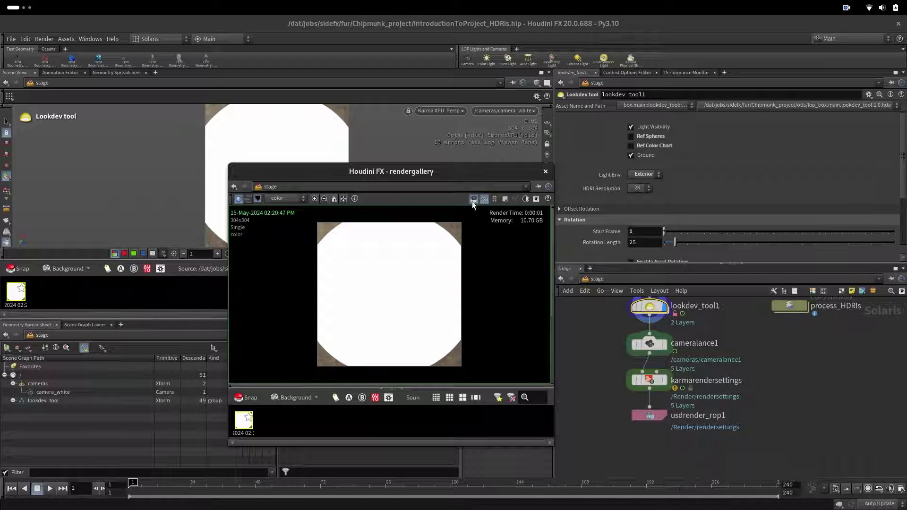
{"action": "left_click_drag", "start_coordinate": [396, 248], "coordinate": [354, 281]}
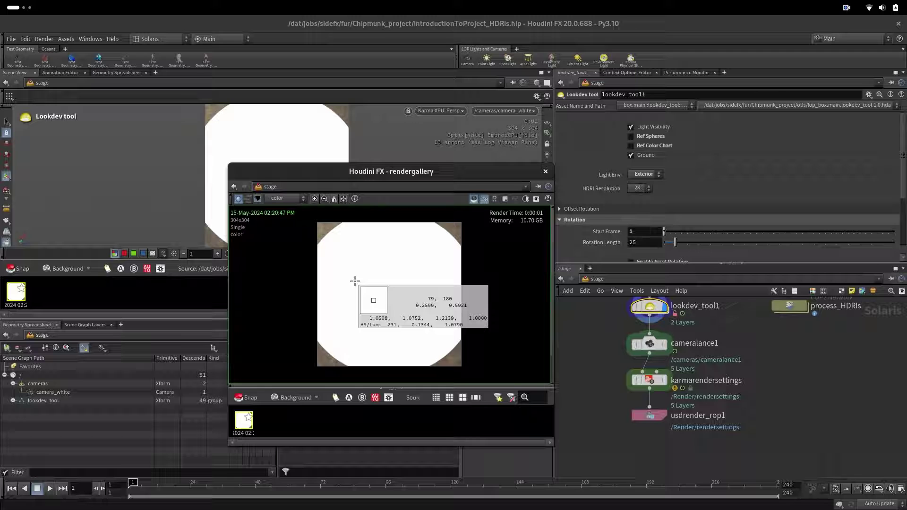
{"action": "left_click_drag", "start_coordinate": [355, 281], "coordinate": [354, 281]}
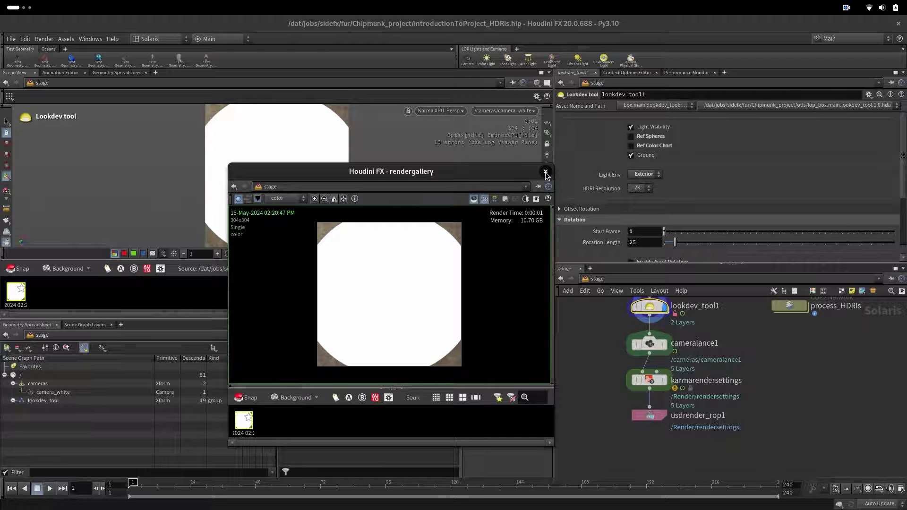
{"action": "left_click", "coordinate": [545, 172]}
Inside lookdev_tool1's light_rig_ext, set switch_ground's Select Input back to 0 for the projection ground
{"action": "middle_click_drag", "start_coordinate": [652, 306], "coordinate": [682, 367]}
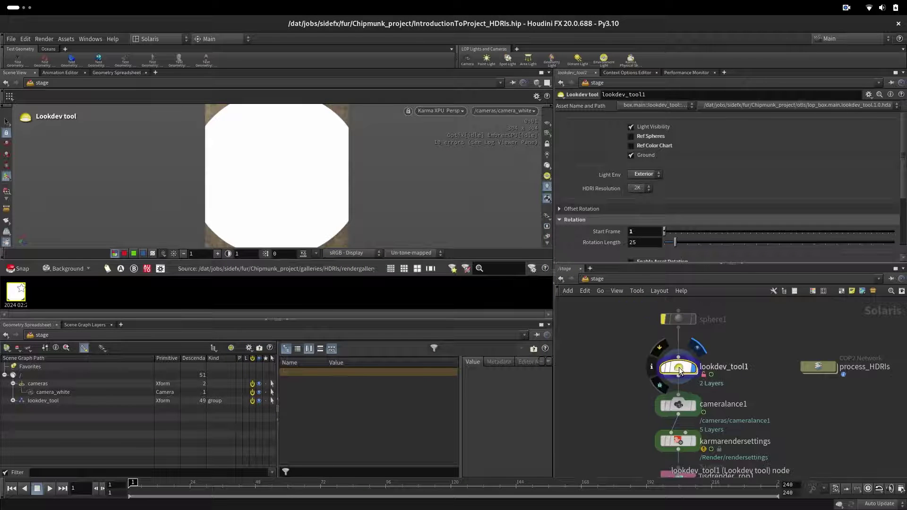
{"action": "double_click", "coordinate": [683, 371]}
{"action": "left_click", "coordinate": [667, 401]}
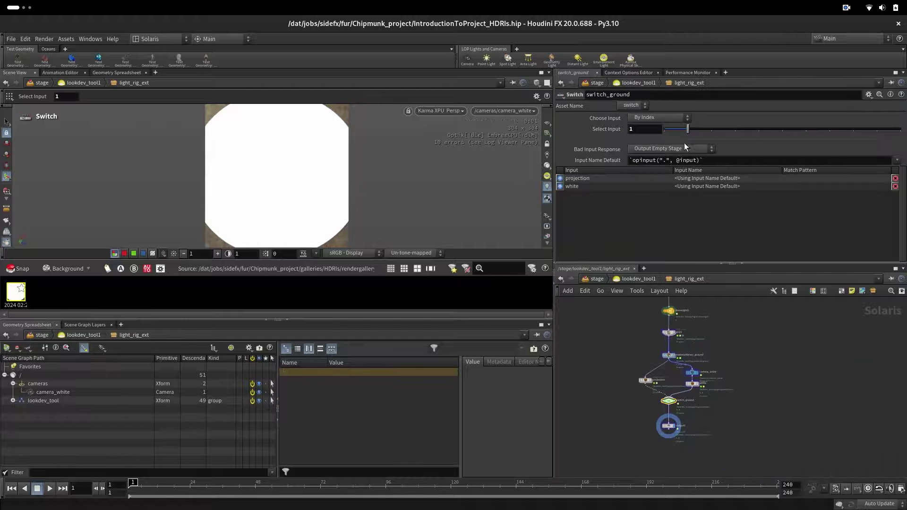
Re-enable sphere1 at stage level, leave the camera view, and turn Ref Spheres and Ref Color Chart back on
{"action": "key", "text": "u"}
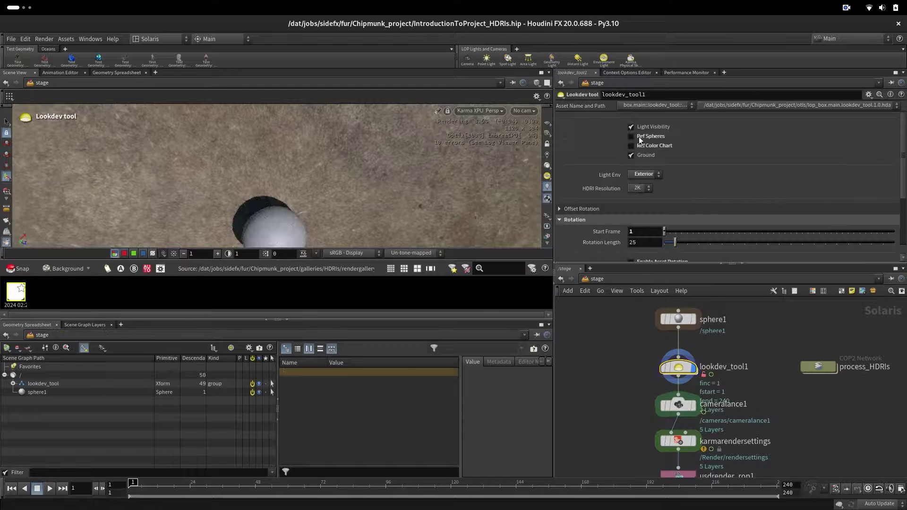
{"action": "right_click_drag", "start_coordinate": [375, 181], "coordinate": [382, 213], "text": "alt"}
{"action": "left_click_drag", "start_coordinate": [382, 213], "coordinate": [376, 188], "text": "alt"}
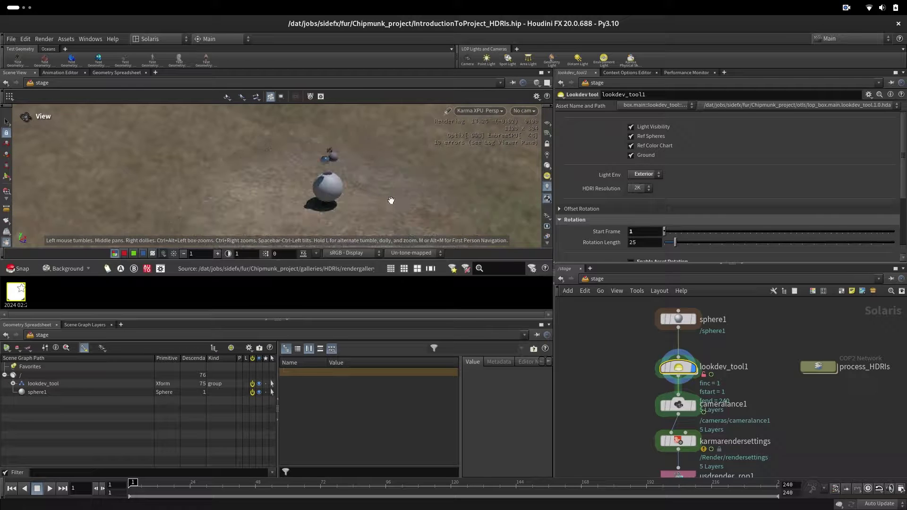
{"action": "scroll", "coordinate": [390, 208], "scroll_direction": "down", "scroll_amount": 2}
Inside lookdev_tool1, set light_rig_ext's HDRI Energy to 1.0508, 1.0762, 1.2148
{"action": "double_click", "coordinate": [678, 367]}
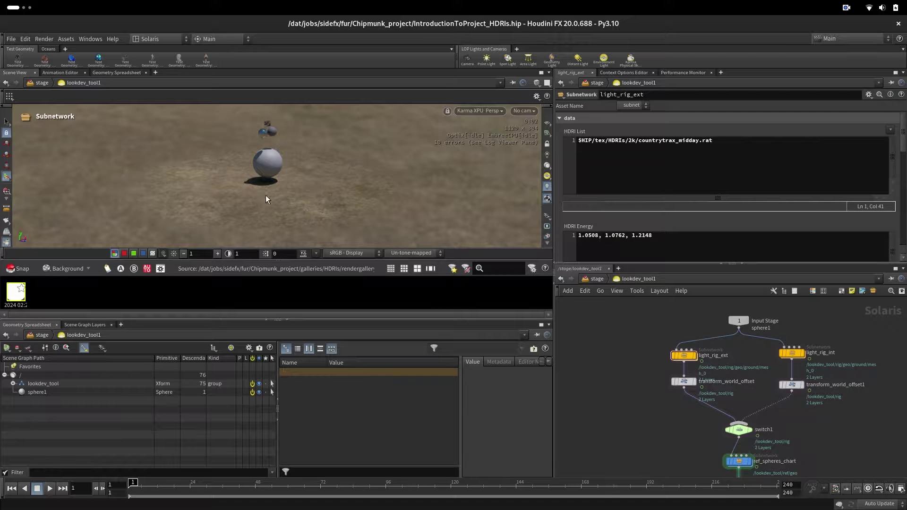
{"action": "left_click_drag", "start_coordinate": [304, 194], "coordinate": [326, 200], "text": "alt"}
{"action": "right_click_drag", "start_coordinate": [338, 191], "coordinate": [299, 229], "text": "alt"}
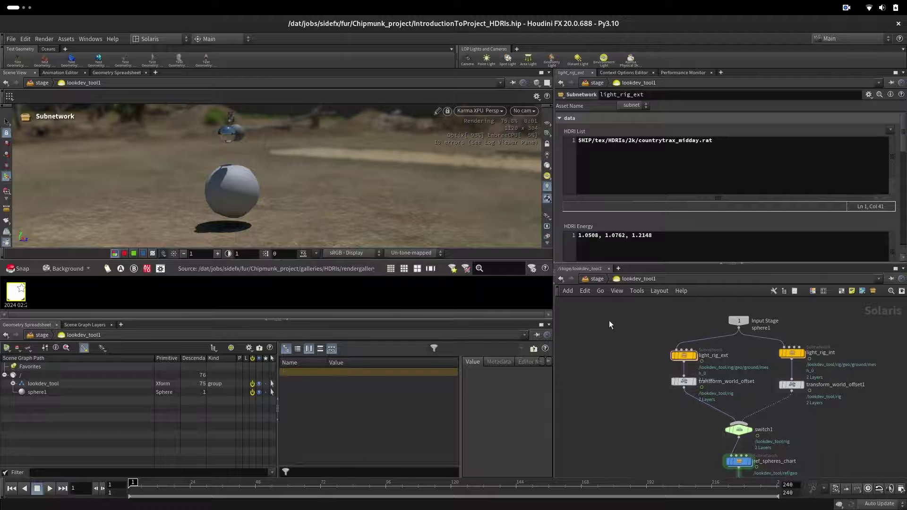
Return to the stage network and open the process_HDRIs COP network
{"action": "left_click", "coordinate": [597, 278]}
{"action": "left_click", "coordinate": [826, 367]}
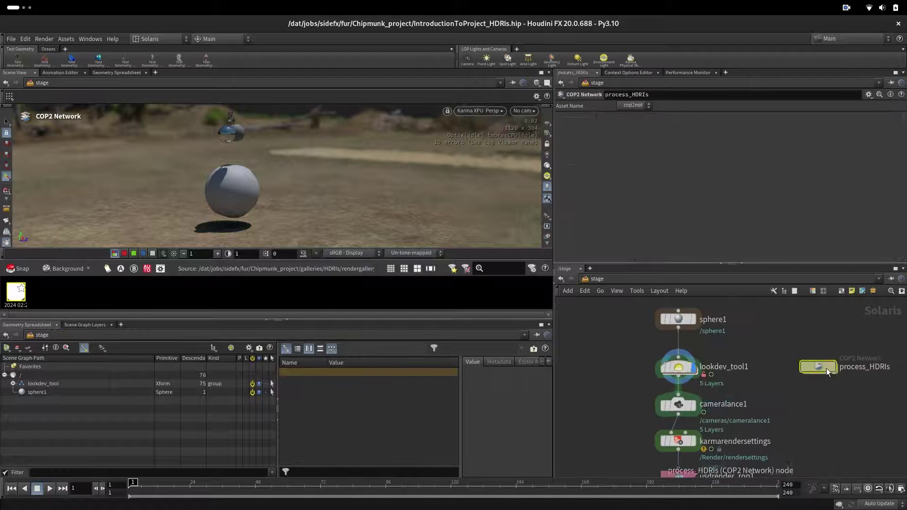
{"action": "double_click", "coordinate": [826, 368]}
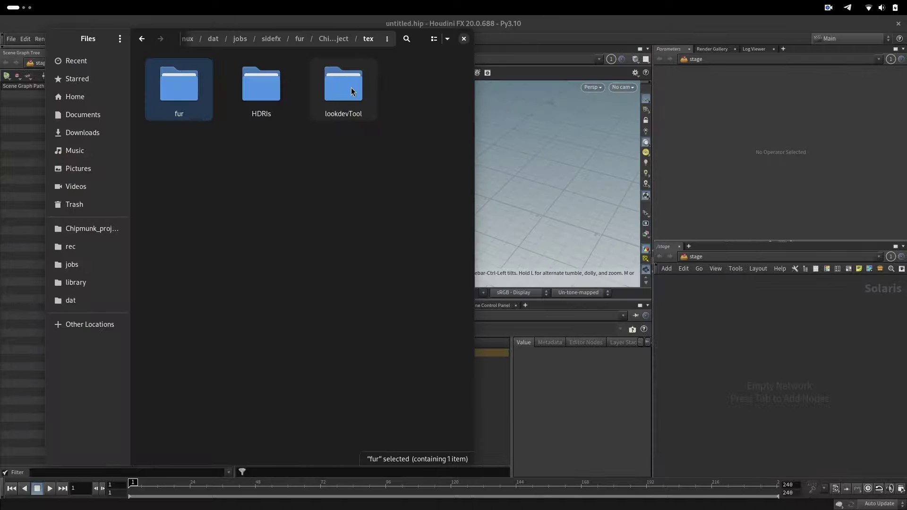
Check the tex/lookdevTool folder, and open S10_Groom.hip from the project folder in Houdini
{"action": "double_click", "coordinate": [351, 91]}
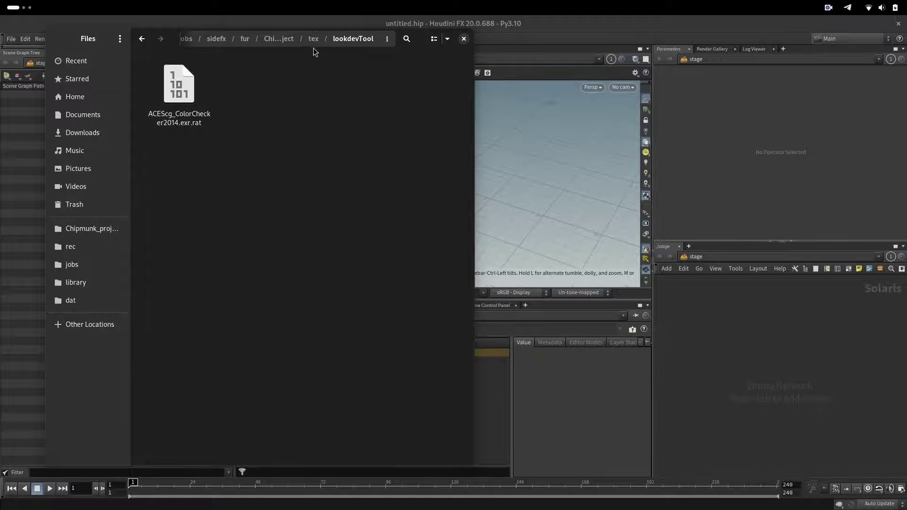
{"action": "left_click", "coordinate": [851, 321]}
{"action": "key", "text": "ctrl+o"}
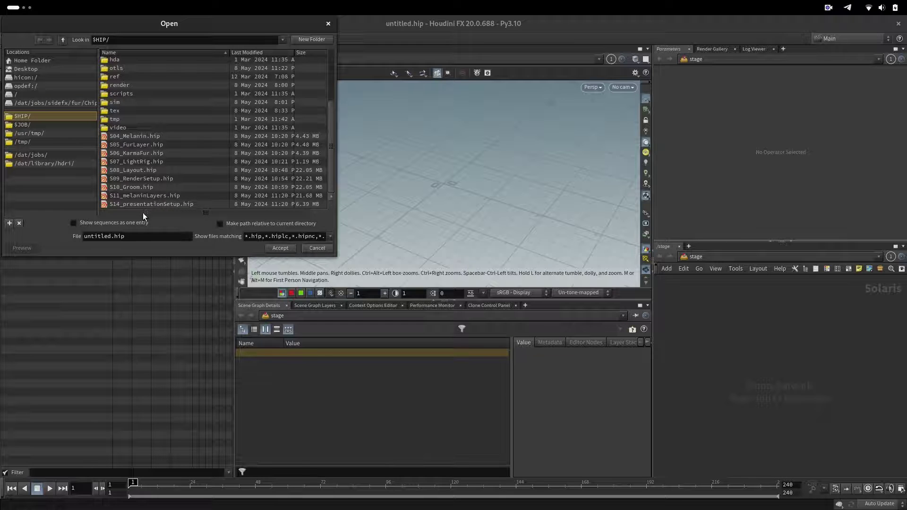
{"action": "left_click", "coordinate": [146, 187]}
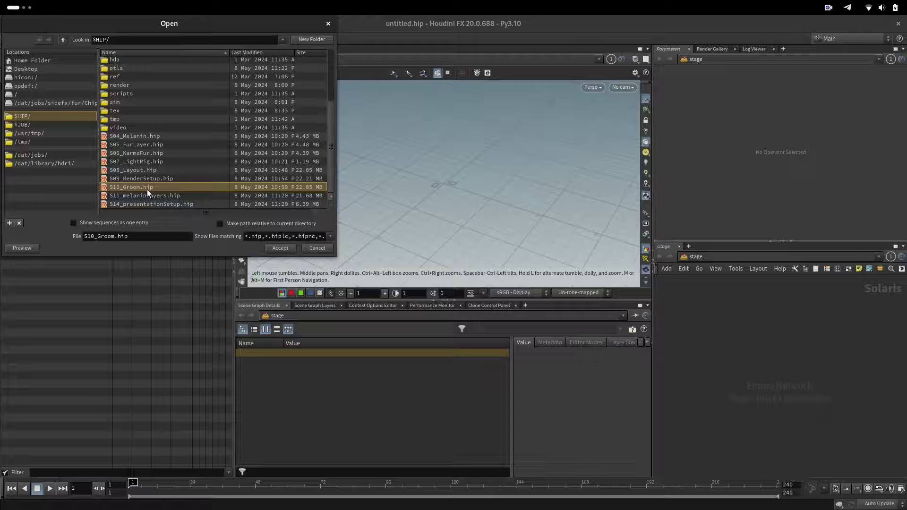
{"action": "left_click", "coordinate": [282, 248]}
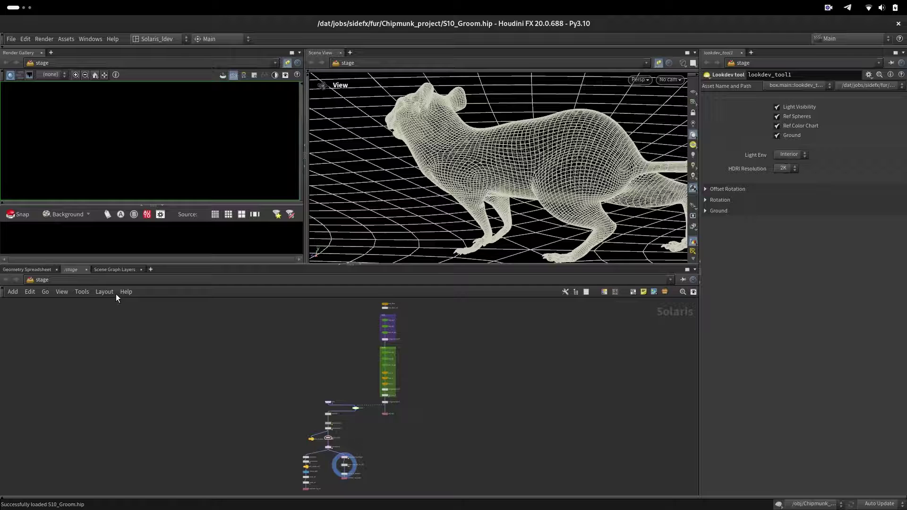
Switch the network view from the stage to the obj network and widen the parameter pane
{"action": "left_click", "coordinate": [137, 279]}
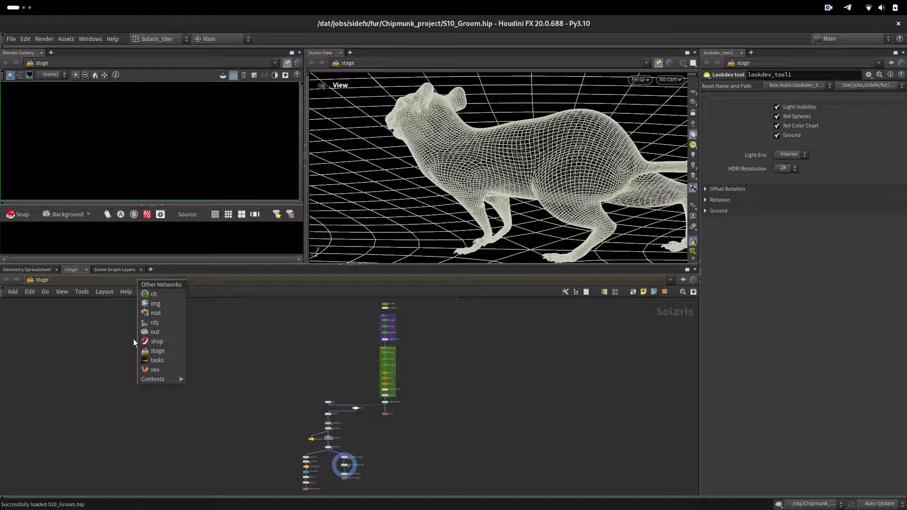
{"action": "left_click", "coordinate": [172, 323]}
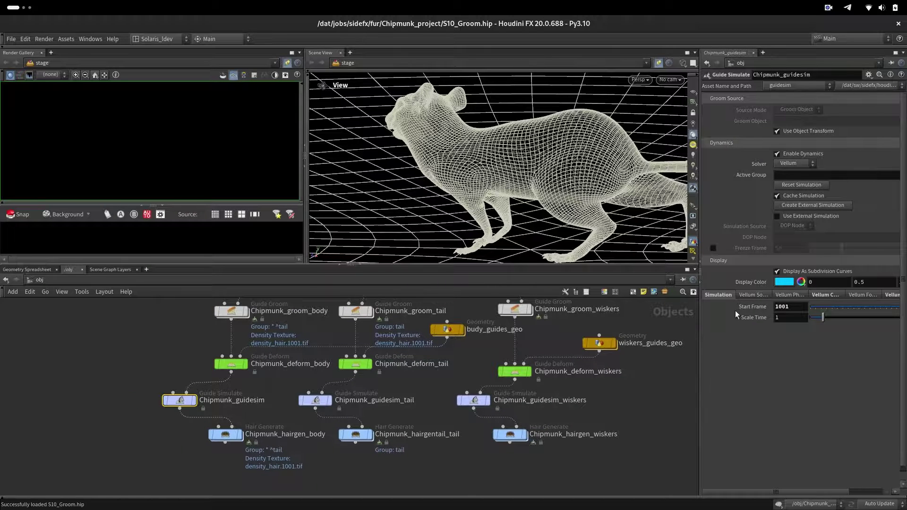
{"action": "left_click_drag", "start_coordinate": [700, 310], "coordinate": [641, 311]}
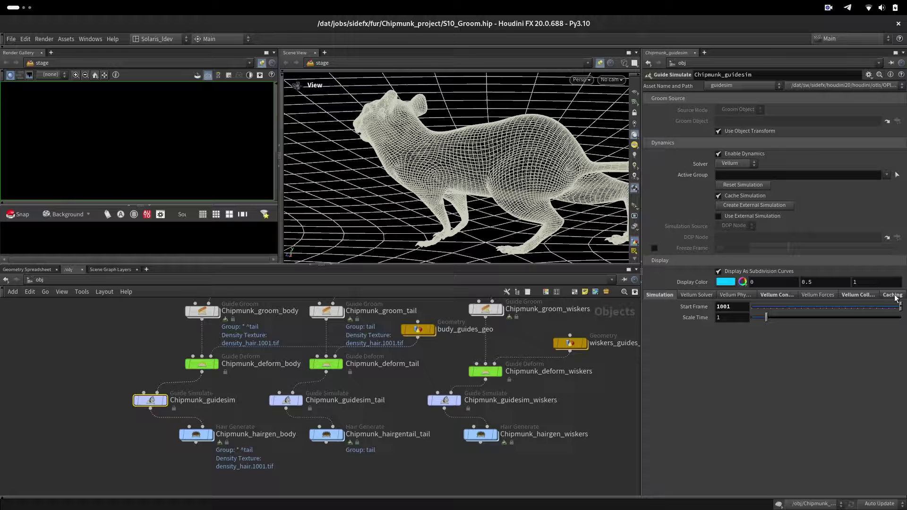
Toggle Load from Disk on and back off in Chipmunk_guidesim's caching settings, and select Chipmunk_hairgen_body to inspect its parameters
{"action": "left_click", "coordinate": [894, 295]}
{"action": "left_click", "coordinate": [719, 307]}
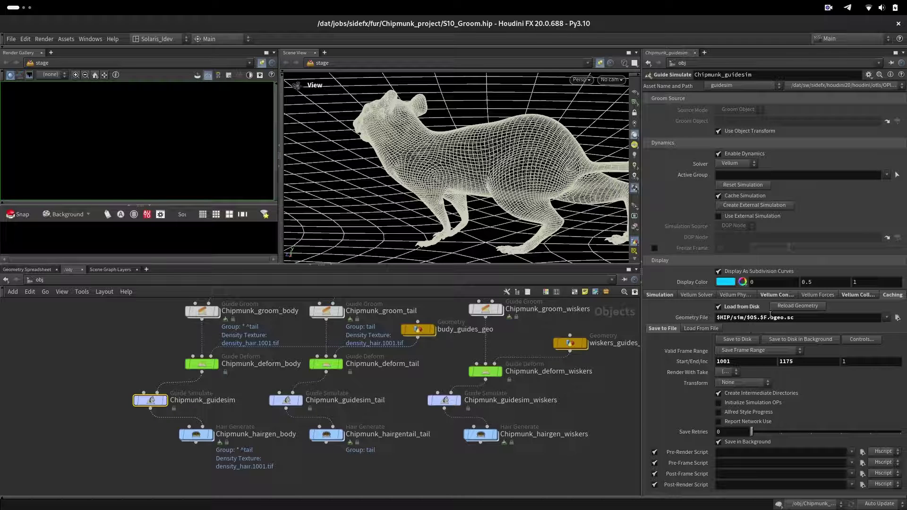
{"action": "left_click", "coordinate": [718, 307]}
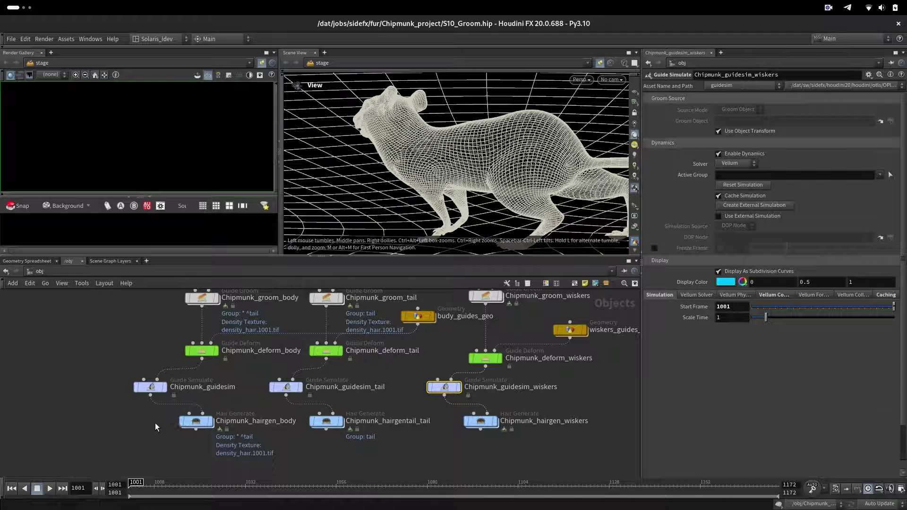
{"action": "left_click_drag", "start_coordinate": [134, 414], "coordinate": [208, 436]}
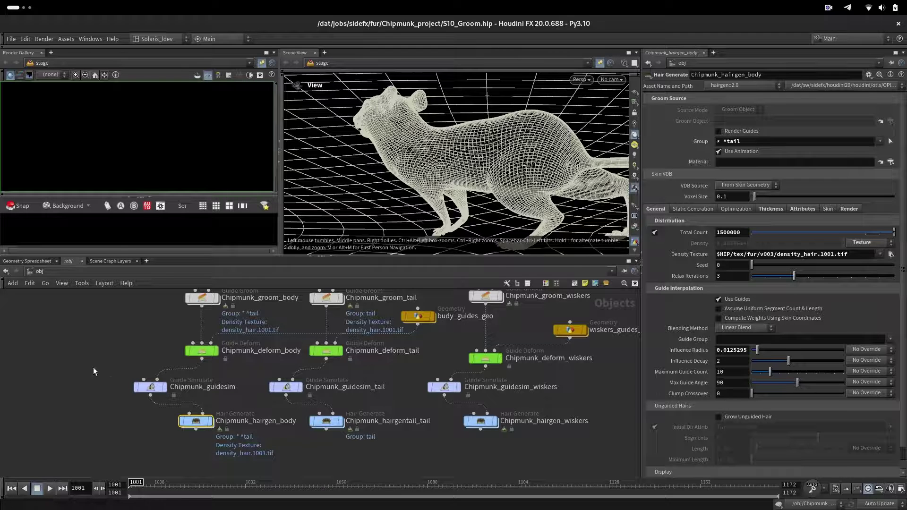
Return to the stage network and inspect the settings of usd_rop2 and the asset Reference node
{"action": "left_click", "coordinate": [77, 271]}
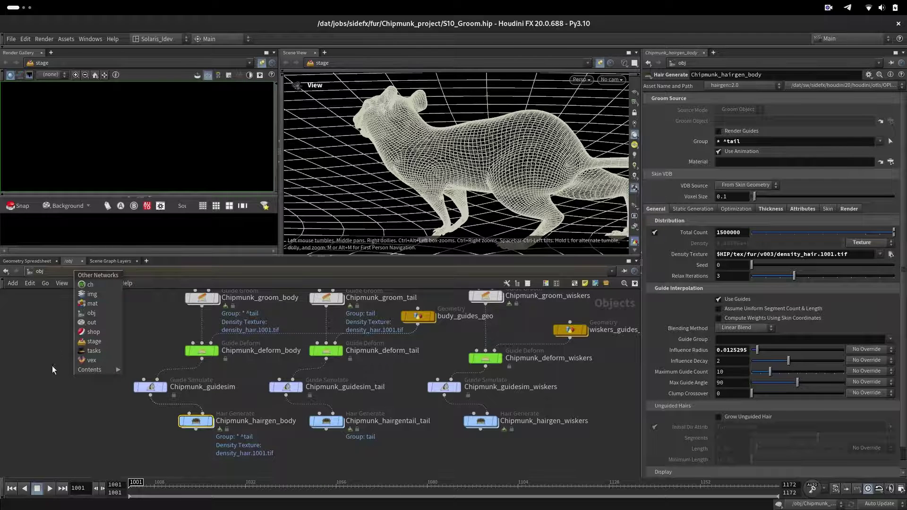
{"action": "left_click", "coordinate": [102, 341]}
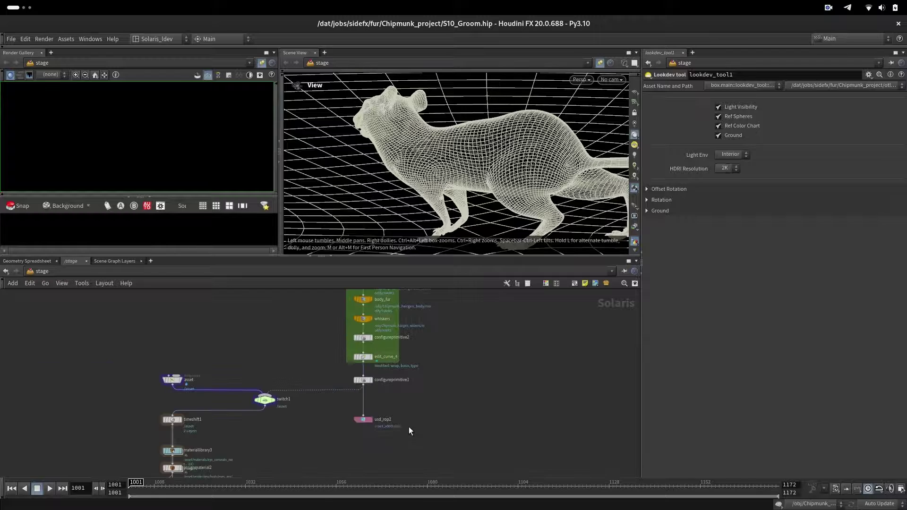
{"action": "scroll", "coordinate": [409, 426], "scroll_direction": "up", "scroll_amount": 3}
{"action": "left_click", "coordinate": [319, 421]}
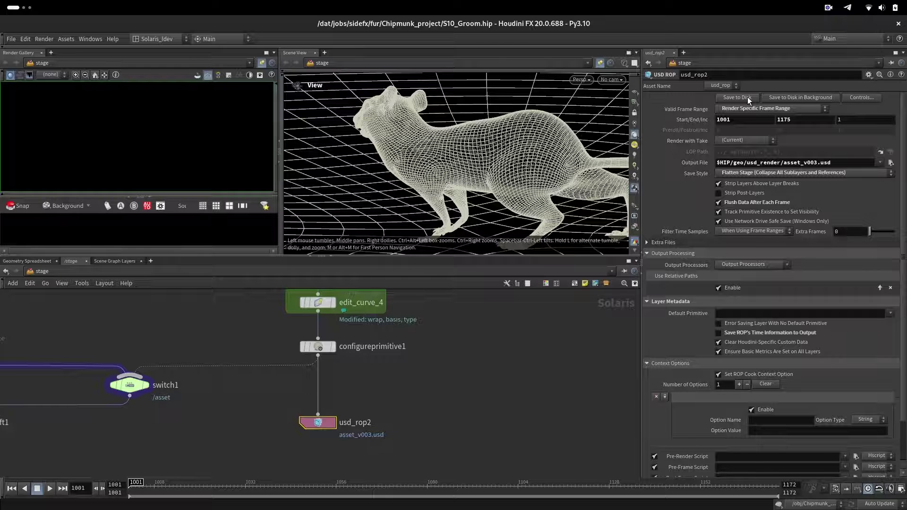
{"action": "middle_click_drag", "start_coordinate": [395, 397], "coordinate": [589, 392]}
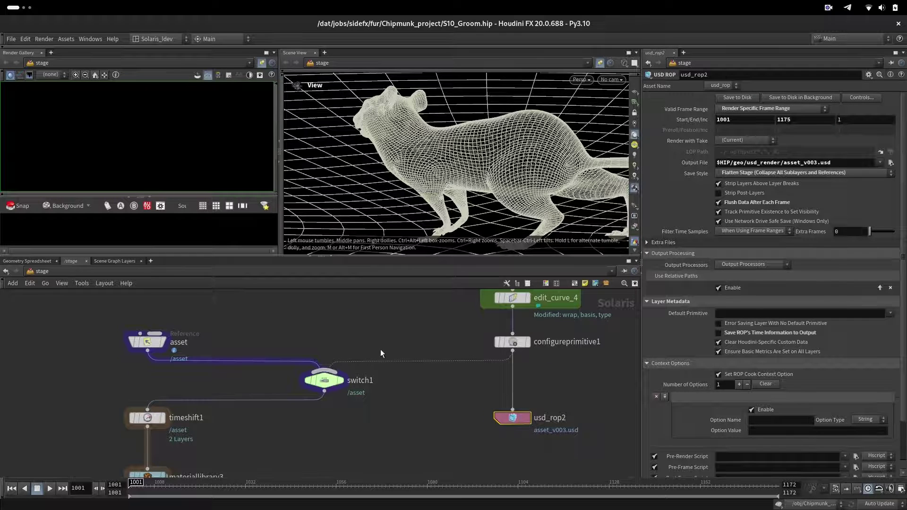
{"action": "left_click_drag", "start_coordinate": [104, 316], "coordinate": [245, 352]}
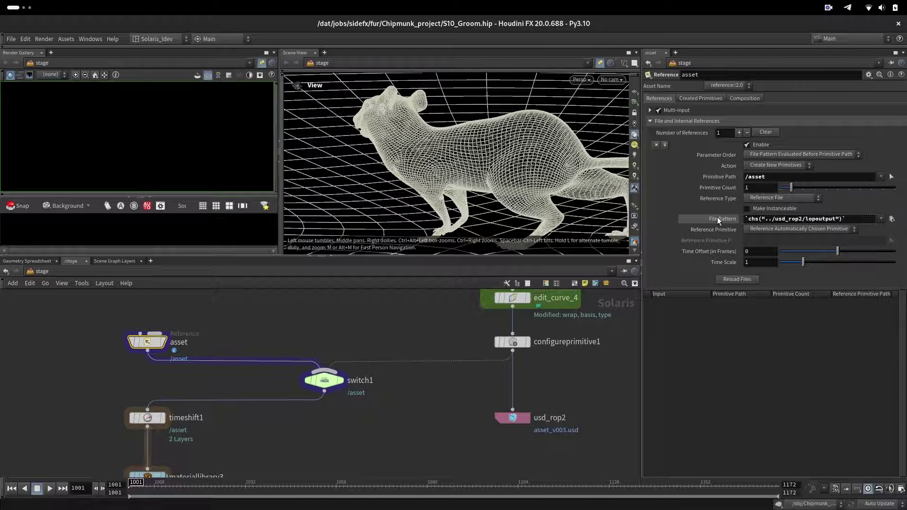
Check asset_v003.usd in the project's geo/usd_render folder as a detailed list, and close the file manager
{"action": "scroll", "coordinate": [565, 291], "scroll_direction": "down", "scroll_amount": 2}
{"action": "key", "text": "super"}
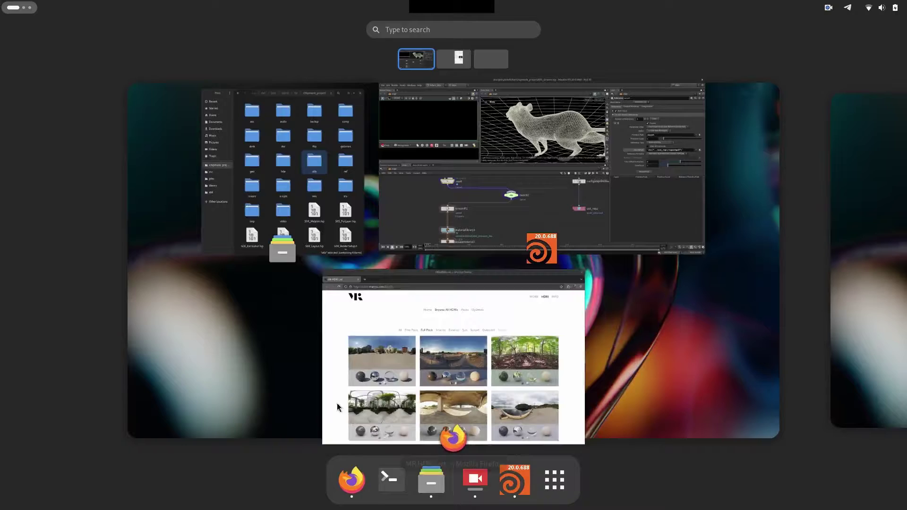
{"action": "left_click", "coordinate": [283, 179]}
{"action": "double_click", "coordinate": [189, 222]}
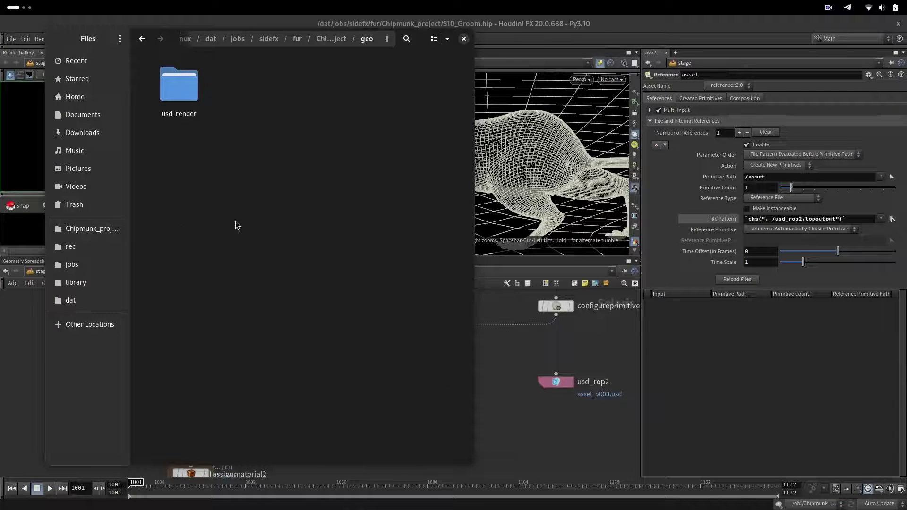
{"action": "double_click", "coordinate": [180, 92]}
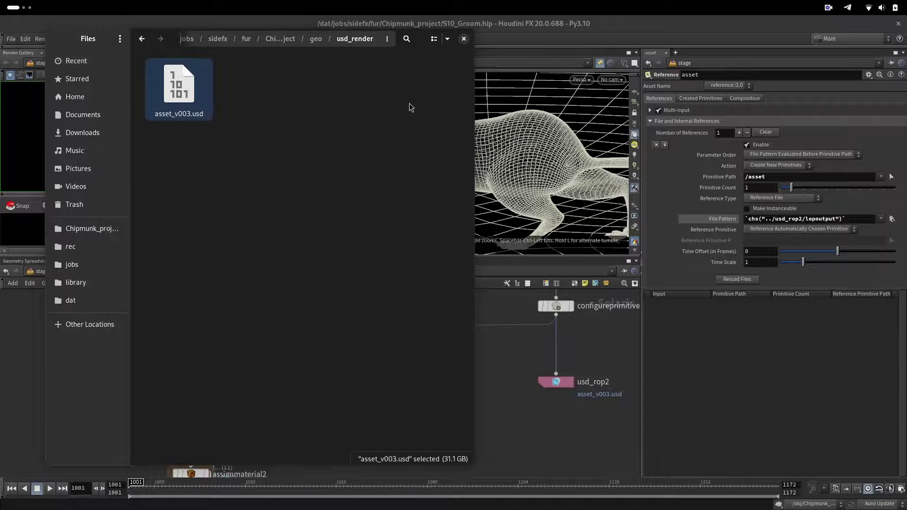
{"action": "left_click", "coordinate": [433, 38]}
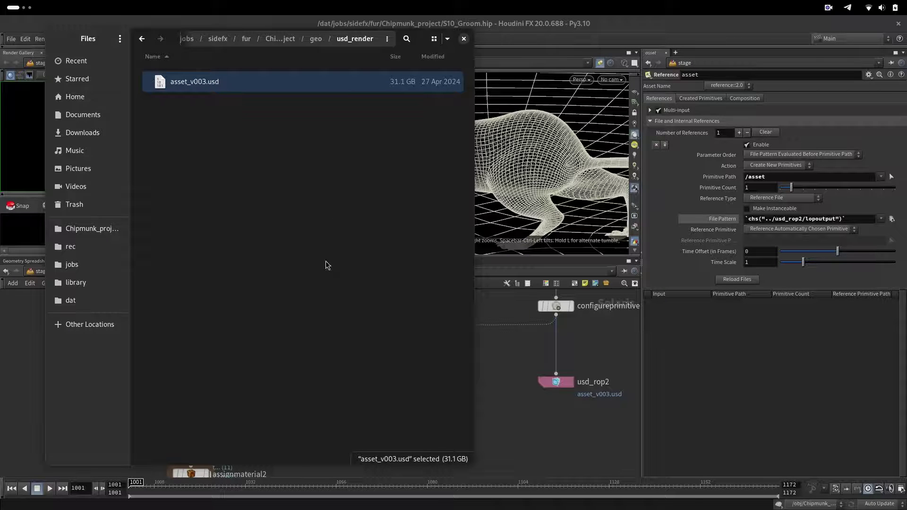
{"action": "left_click", "coordinate": [463, 38]}
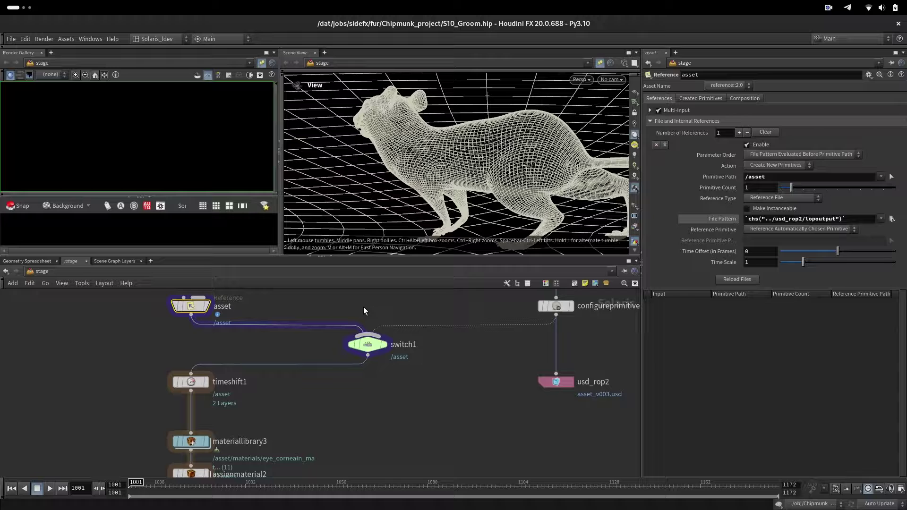
Inspect the switch1 node, reselect the asset Reference node, and enable display of Render-purpose geometry in the viewport
{"action": "left_click", "coordinate": [367, 344]}
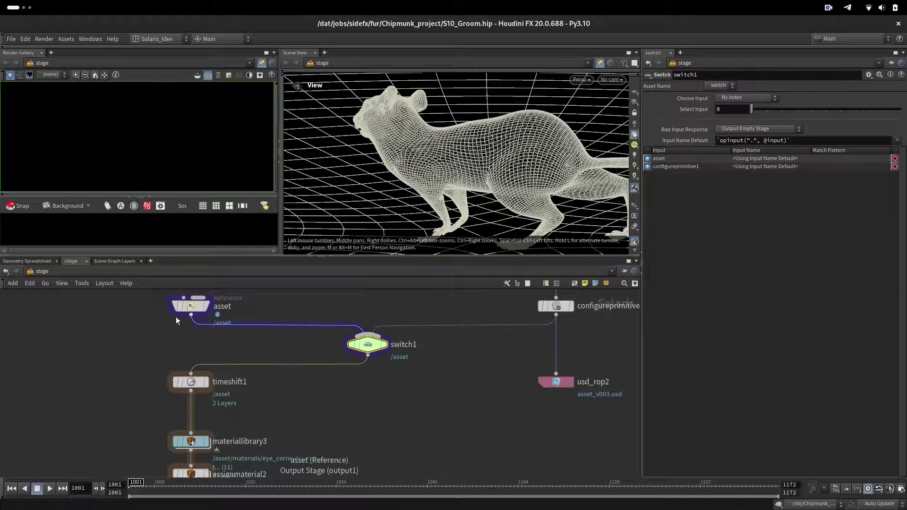
{"action": "left_click", "coordinate": [188, 307]}
{"action": "left_click", "coordinate": [634, 206]}
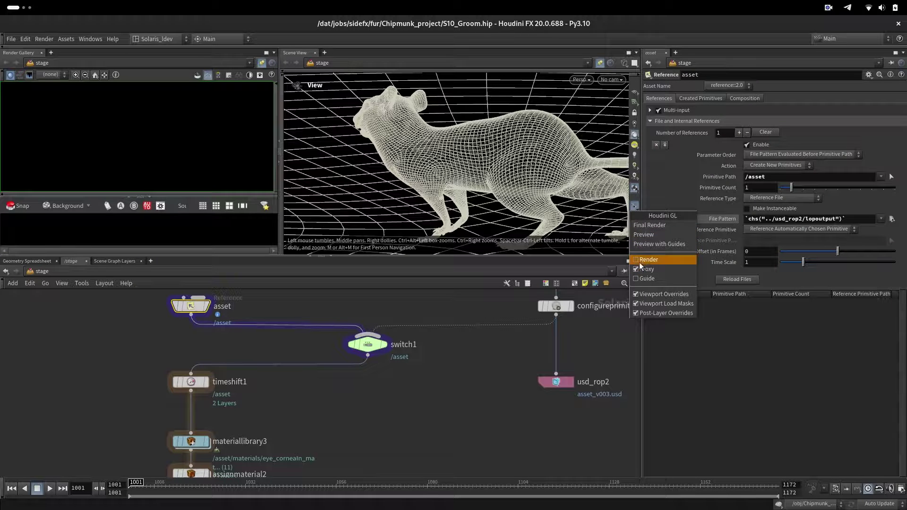
{"action": "left_click", "coordinate": [639, 262]}
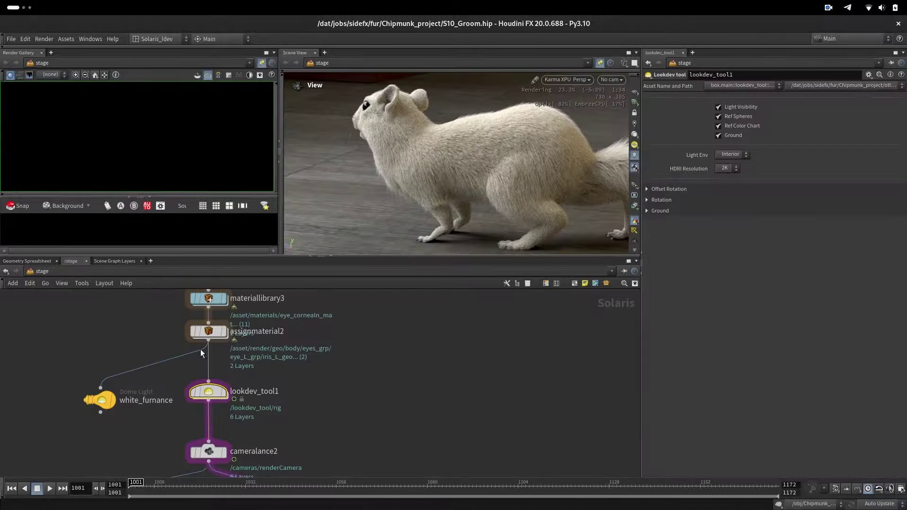
{"action": "scroll", "coordinate": [395, 381], "scroll_direction": "down", "scroll_amount": 5}
{"action": "middle_click_drag", "start_coordinate": [396, 380], "coordinate": [382, 329]}
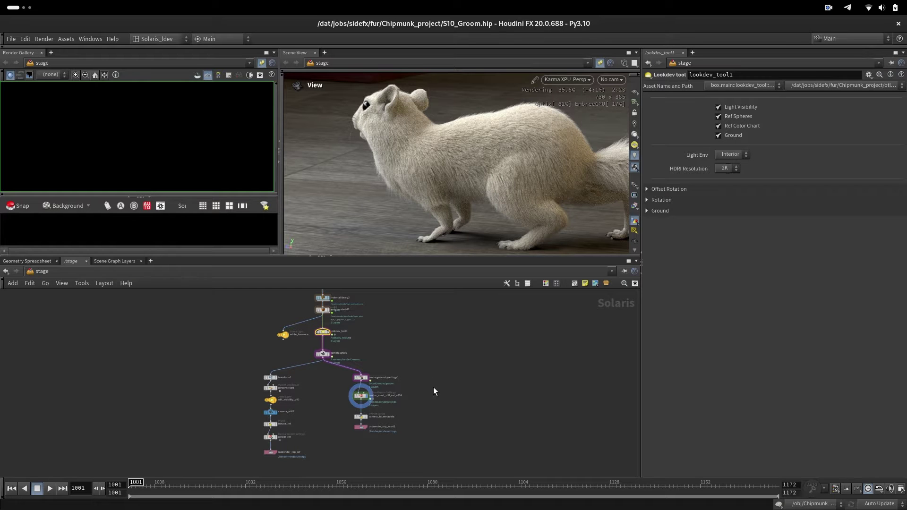
{"action": "middle_click_drag", "start_coordinate": [405, 409], "coordinate": [439, 416]}
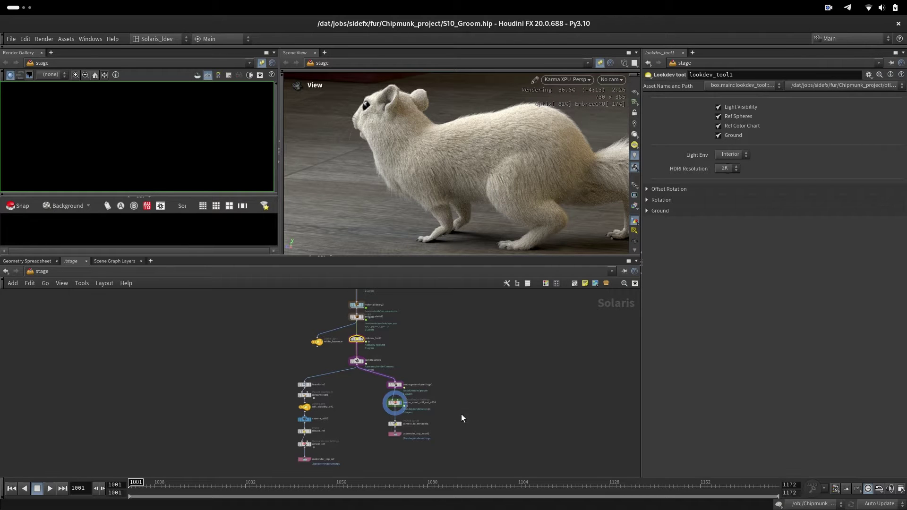
{"action": "scroll", "coordinate": [462, 418], "scroll_direction": "up", "scroll_amount": 2}
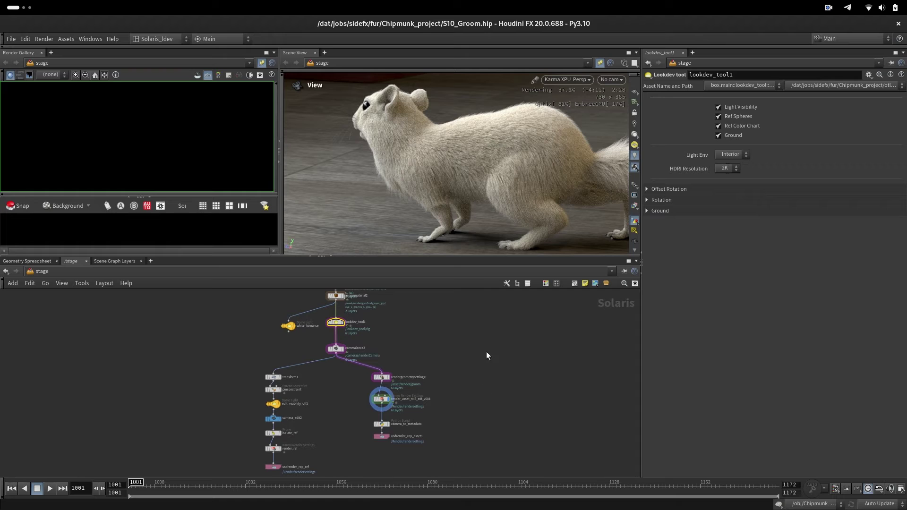